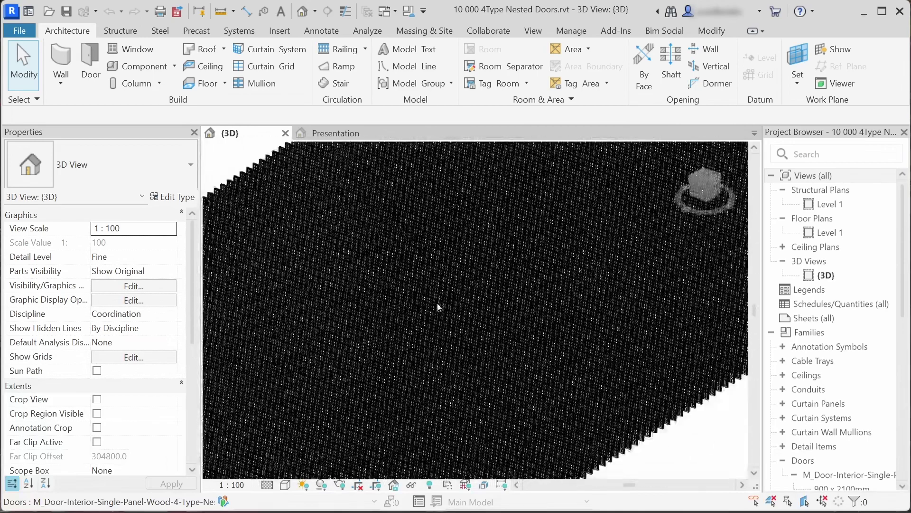
Step: Zoom into the 10 000-door grid, then switch to the Door Comparison Presentation view
{"action": "scroll", "coordinate": [315, 296], "scroll_direction": "up", "scroll_amount": 4}
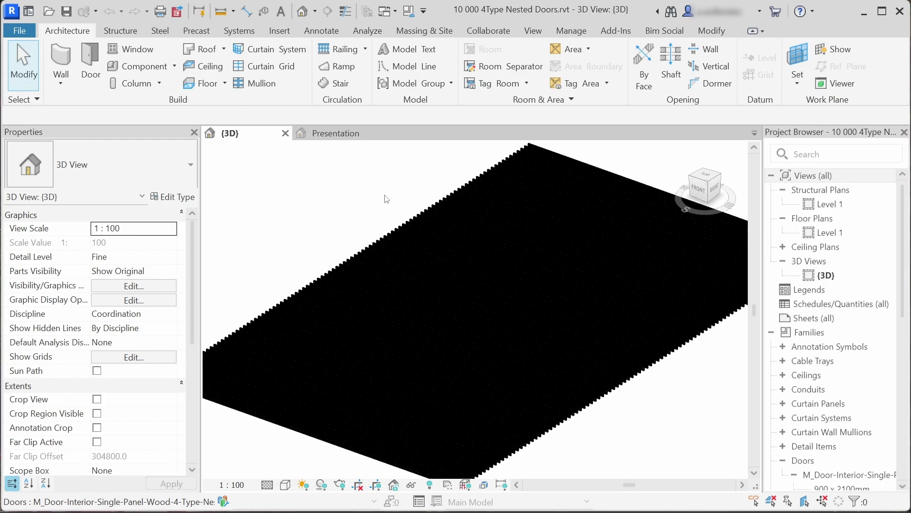
{"action": "scroll", "coordinate": [503, 301], "scroll_direction": "up", "scroll_amount": 6}
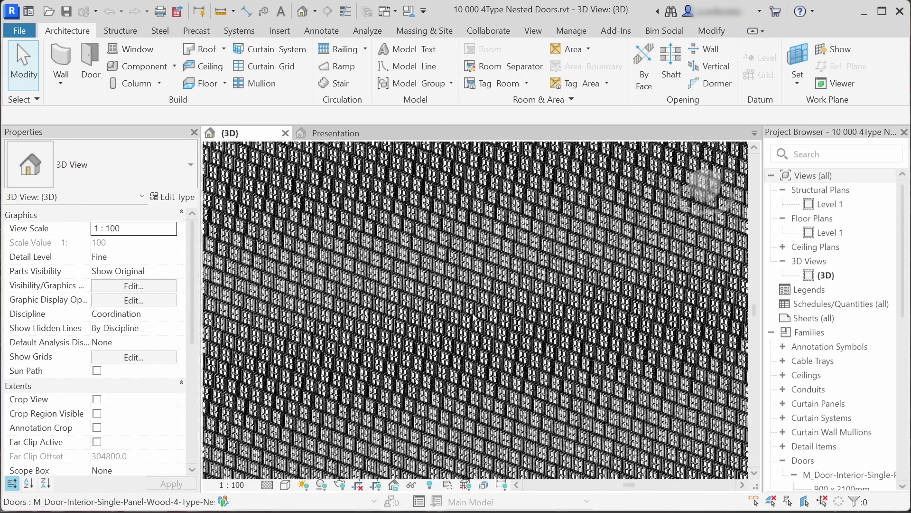
{"action": "scroll", "coordinate": [465, 313], "scroll_direction": "up", "scroll_amount": 2}
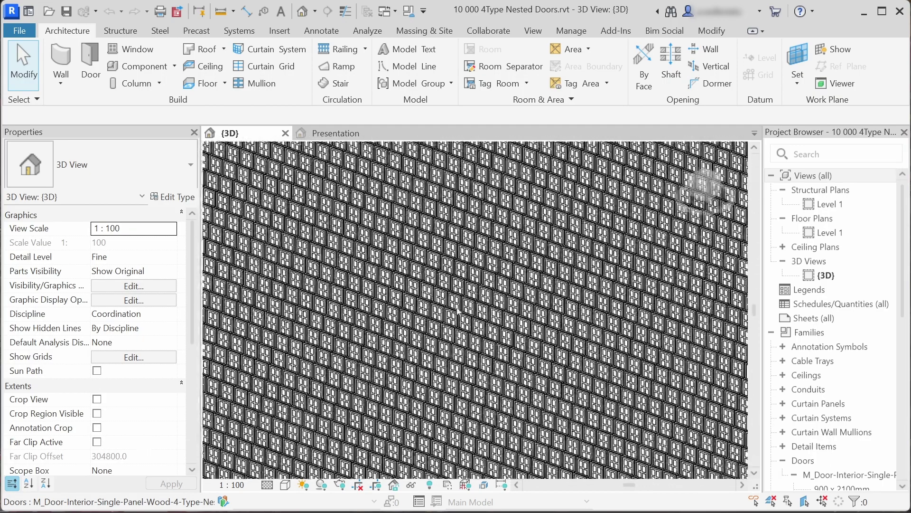
{"action": "left_click", "coordinate": [349, 135]}
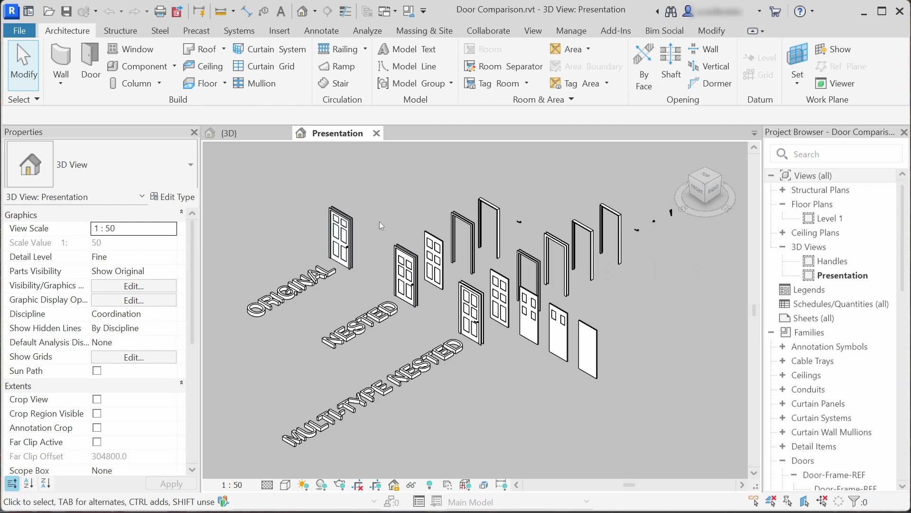
Step: Switch the multi-type nested door to the Panel 4 type, then to Panel 2
{"action": "left_click", "coordinate": [344, 256]}
{"action": "left_click", "coordinate": [363, 281]}
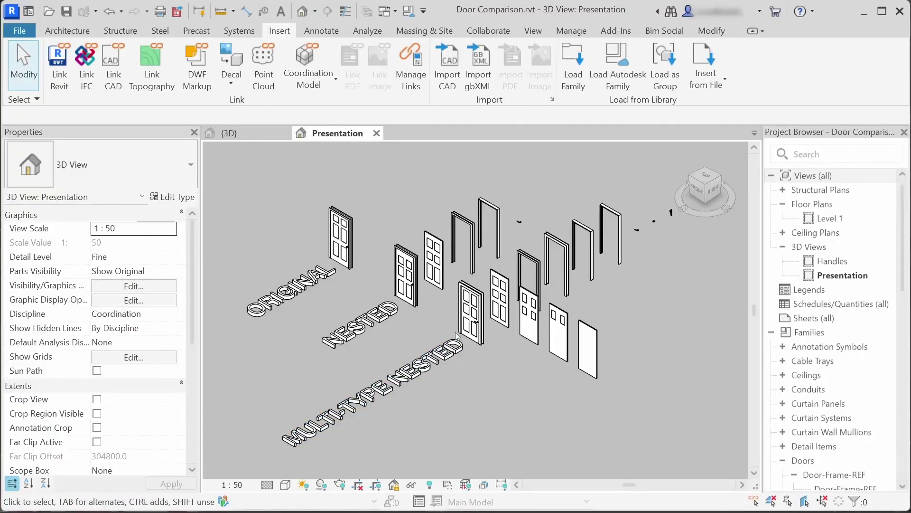
{"action": "left_click", "coordinate": [458, 334]}
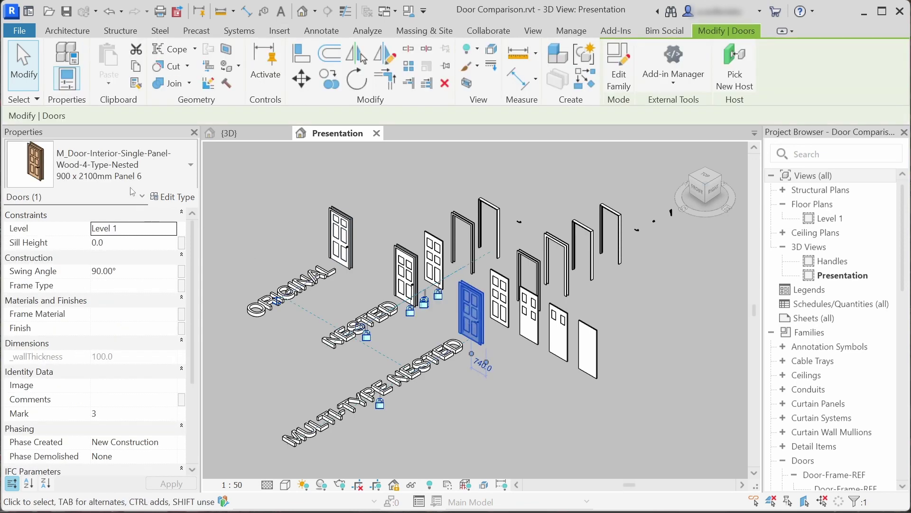
{"action": "left_click", "coordinate": [127, 174]}
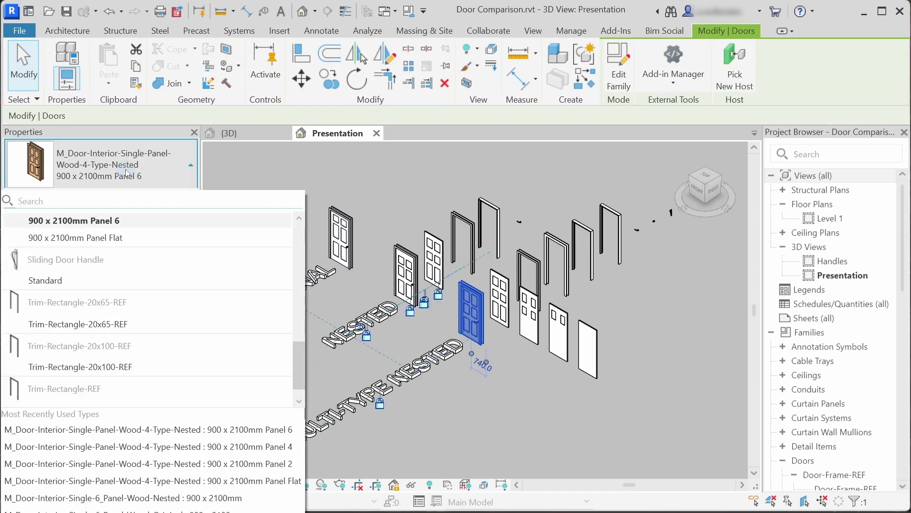
{"action": "left_click", "coordinate": [71, 254]}
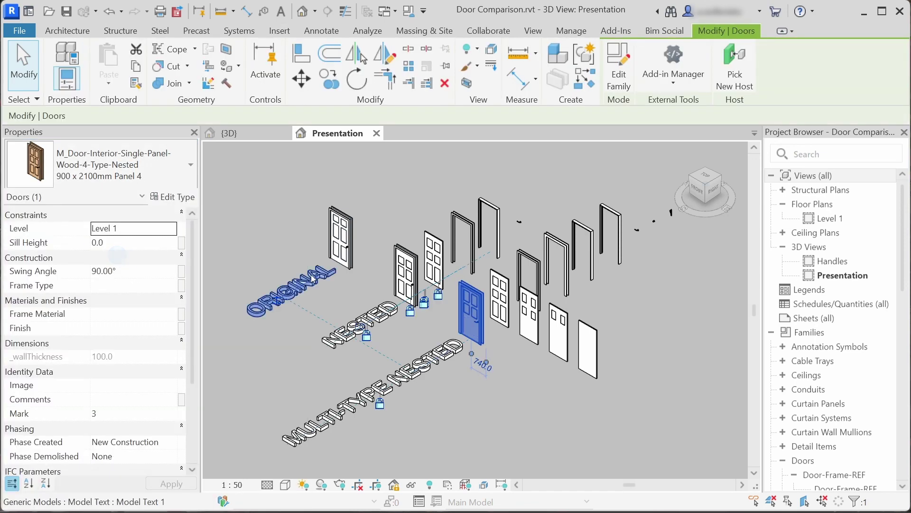
{"action": "left_click", "coordinate": [150, 172]}
{"action": "scroll", "coordinate": [114, 238], "scroll_direction": "up", "scroll_amount": 1}
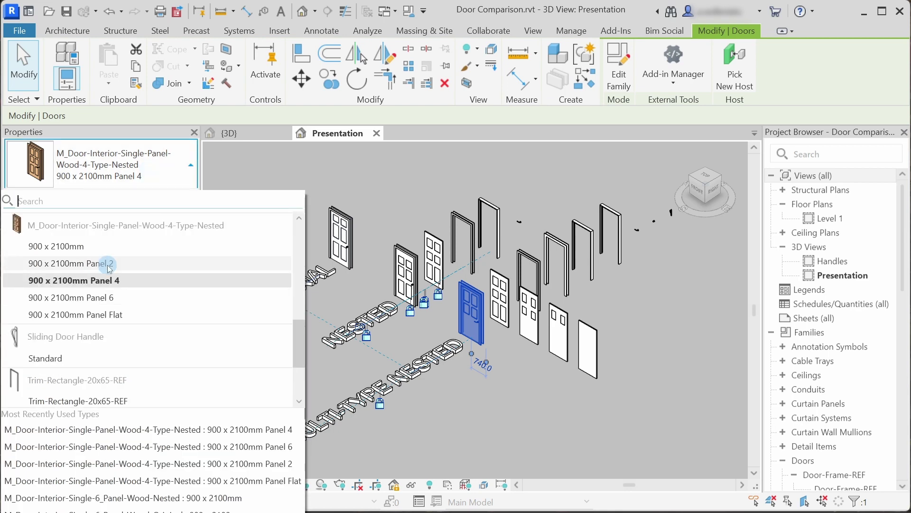
{"action": "left_click", "coordinate": [109, 234]}
Step: Change the multi-type door to the 900 x 2100mm type, then to Panel Flat
{"action": "left_click", "coordinate": [118, 172]}
{"action": "scroll", "coordinate": [102, 256], "scroll_direction": "up", "scroll_amount": 1}
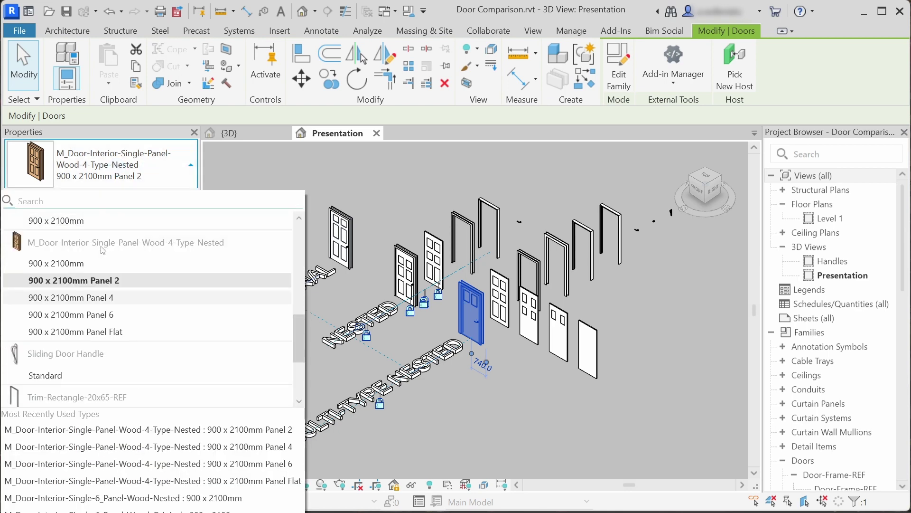
{"action": "left_click", "coordinate": [98, 262]}
{"action": "left_click", "coordinate": [140, 167]}
{"action": "left_click", "coordinate": [109, 315]}
Step: Open the Original row door's family for editing
{"action": "left_click", "coordinate": [522, 431]}
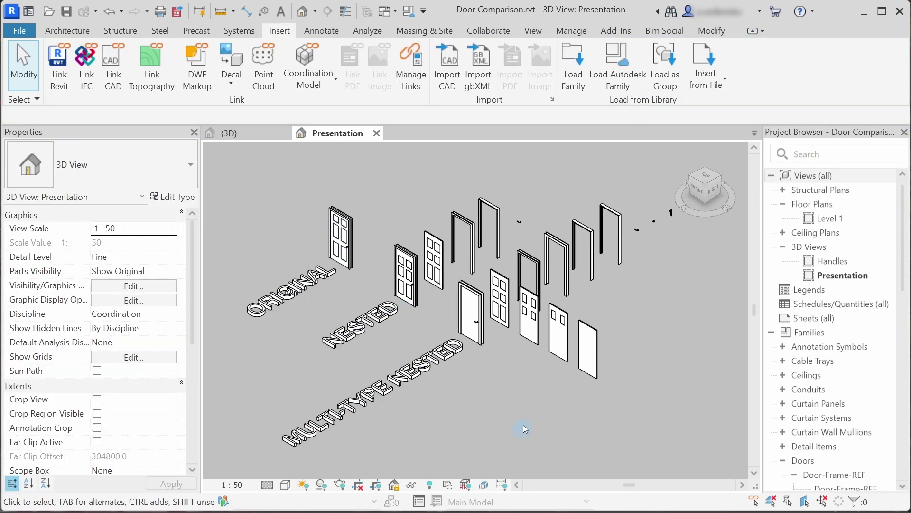
{"action": "left_click", "coordinate": [344, 242]}
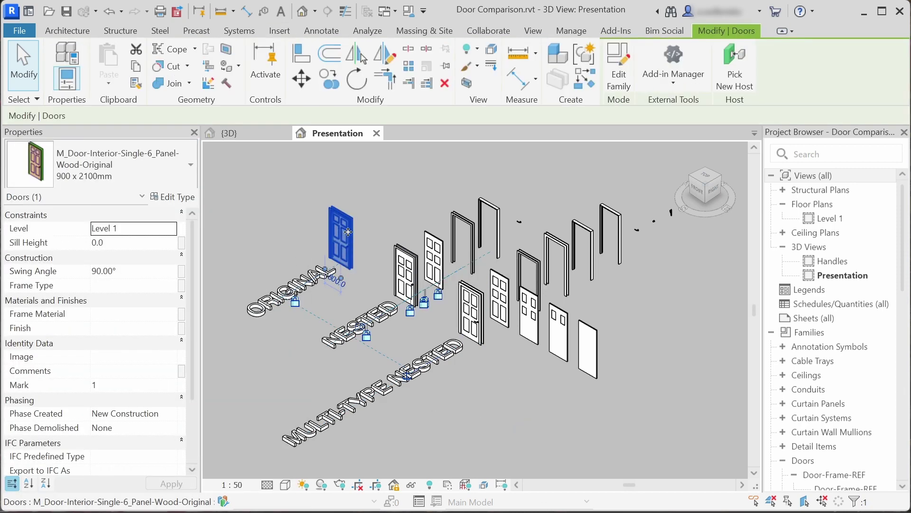
{"action": "left_click", "coordinate": [619, 66]}
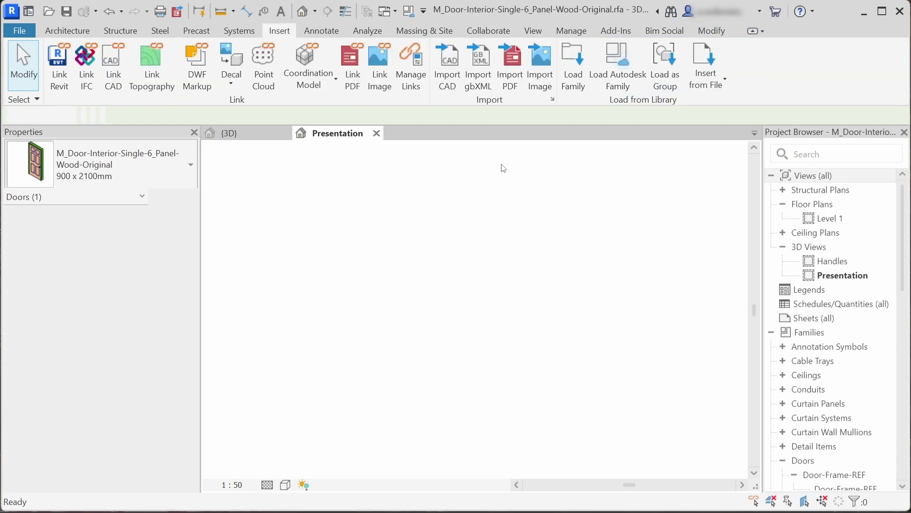
Step: Orbit the original door family preview and inspect its raised panels and slab
{"action": "middle_click_drag", "start_coordinate": [621, 248], "coordinate": [451, 276], "text": "shift"}
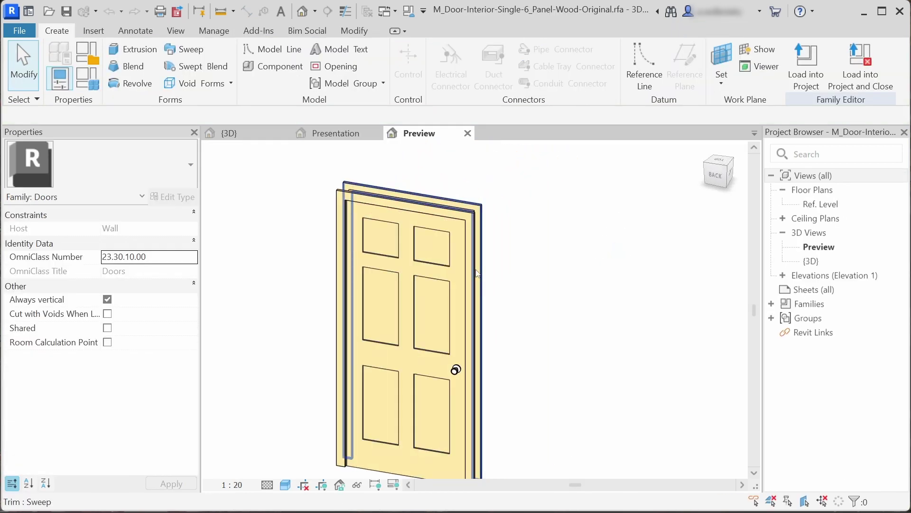
{"action": "left_click", "coordinate": [437, 257]}
{"action": "scroll", "coordinate": [427, 258], "scroll_direction": "up", "scroll_amount": 3}
{"action": "left_click", "coordinate": [408, 260]}
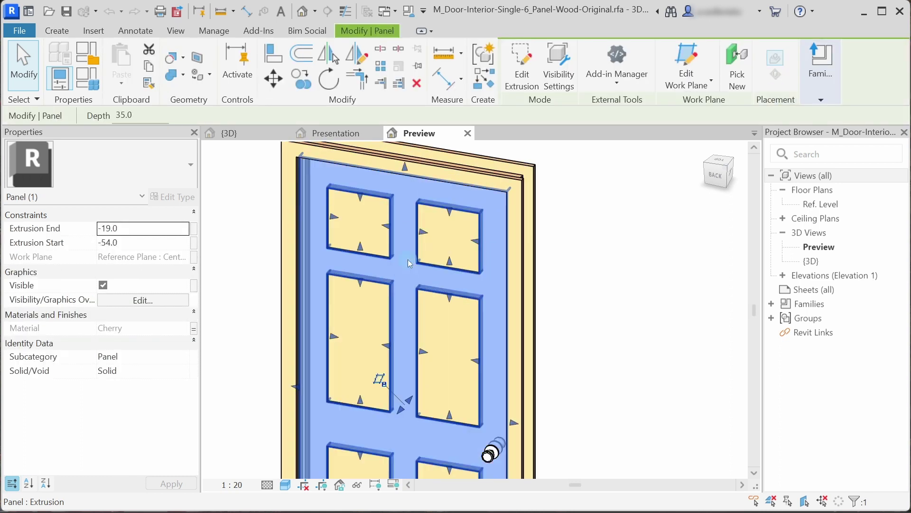
{"action": "middle_click_drag", "start_coordinate": [428, 247], "coordinate": [458, 301], "text": "shift"}
Step: Open the Exterior elevation and inspect the door slab and six inner panels
{"action": "double_click", "coordinate": [834, 276]}
{"action": "double_click", "coordinate": [819, 290]}
{"action": "key", "text": "Escape"}
{"action": "scroll", "coordinate": [456, 285], "scroll_direction": "up", "scroll_amount": 3}
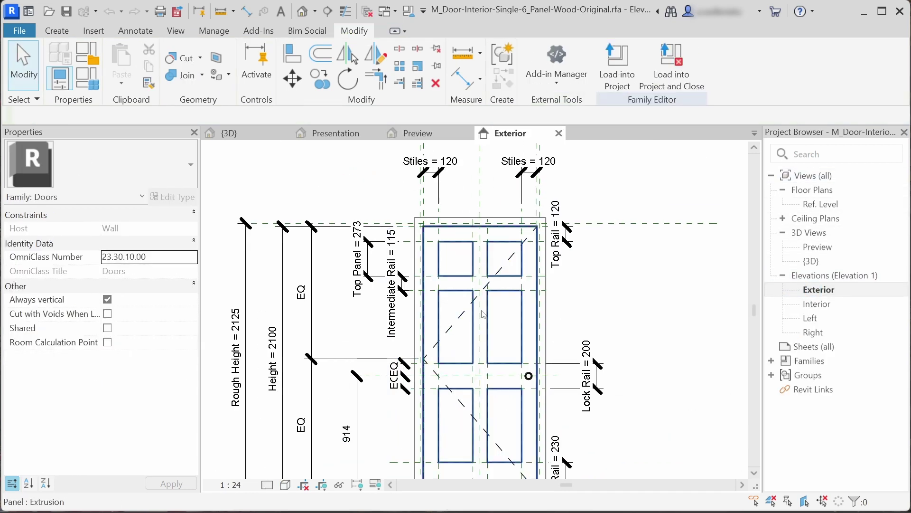
{"action": "left_click", "coordinate": [508, 250]}
{"action": "scroll", "coordinate": [475, 237], "scroll_direction": "up", "scroll_amount": 2}
{"action": "scroll", "coordinate": [452, 272], "scroll_direction": "down", "scroll_amount": 2}
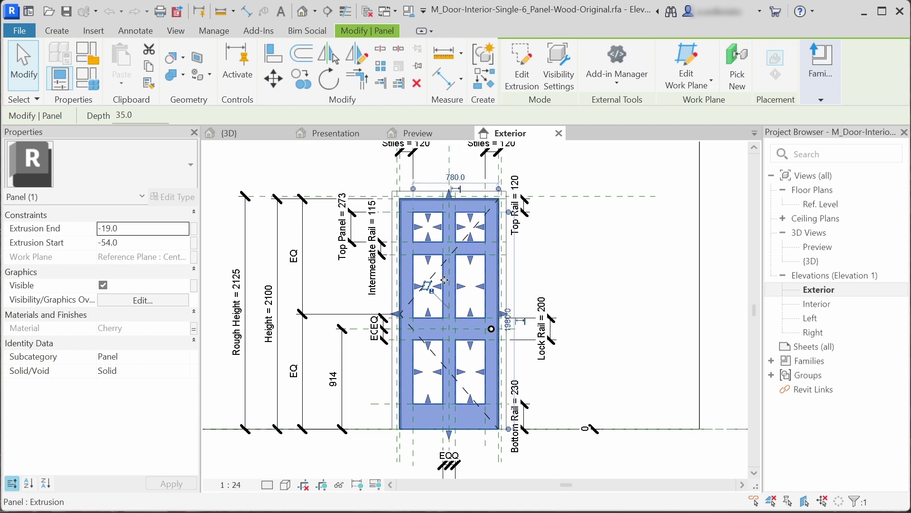
{"action": "left_click", "coordinate": [436, 319]}
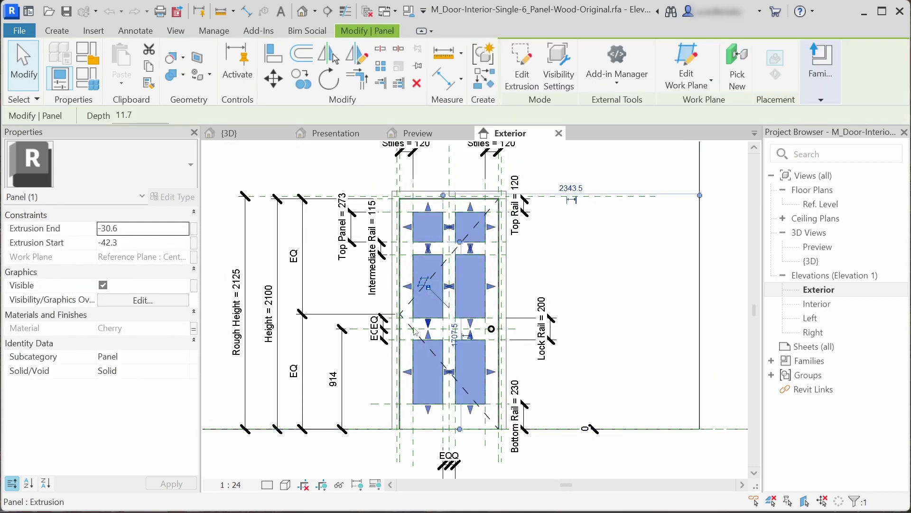
{"action": "key", "text": "Escape"}
Step: Inspect the door's trim and handle in the Exterior elevation
{"action": "scroll", "coordinate": [428, 238], "scroll_direction": "up", "scroll_amount": 4}
{"action": "left_click", "coordinate": [434, 222]}
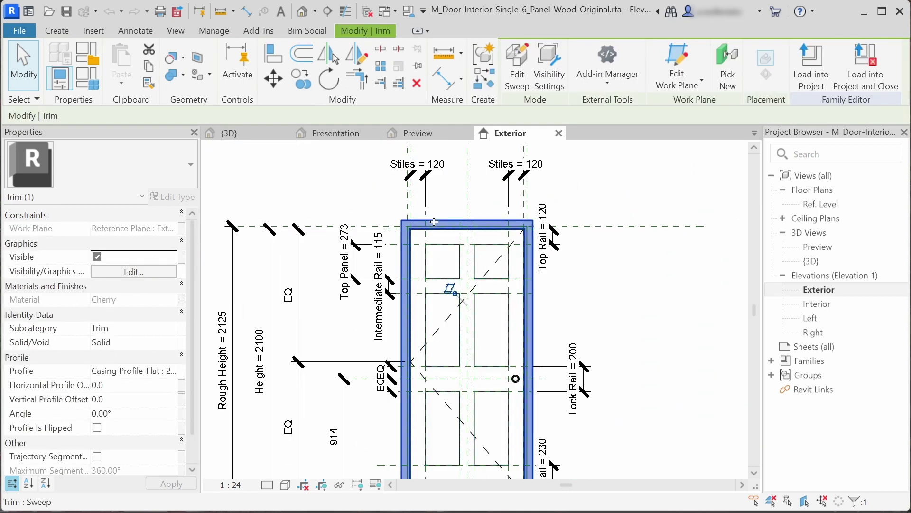
{"action": "key", "text": "Escape"}
{"action": "scroll", "coordinate": [474, 356], "scroll_direction": "up", "scroll_amount": 2}
{"action": "scroll", "coordinate": [498, 366], "scroll_direction": "down", "scroll_amount": 2}
{"action": "scroll", "coordinate": [507, 369], "scroll_direction": "up", "scroll_amount": 2}
{"action": "left_click", "coordinate": [503, 364]}
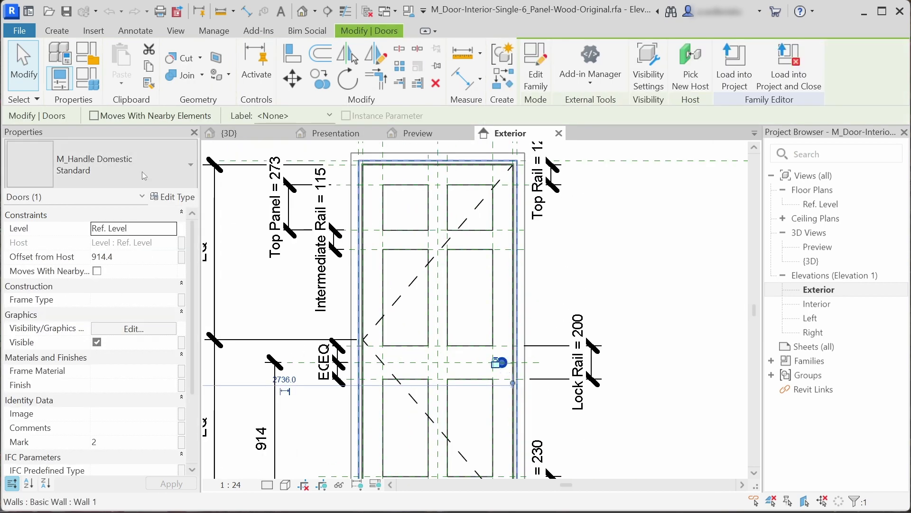
{"action": "scroll", "coordinate": [470, 332], "scroll_direction": "down", "scroll_amount": 3}
{"action": "key", "text": "Escape"}
{"action": "key", "text": "ctrl+Tab"}
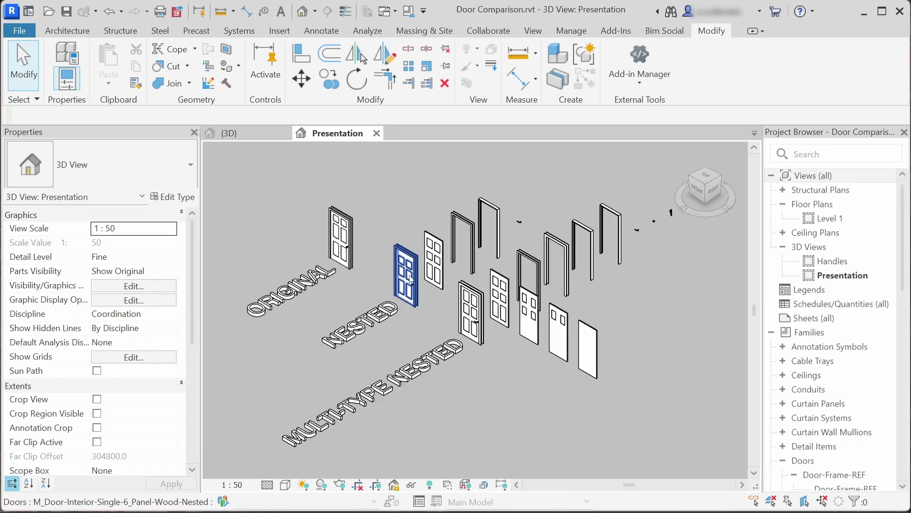
{"action": "left_click", "coordinate": [408, 296]}
{"action": "left_click", "coordinate": [618, 64]}
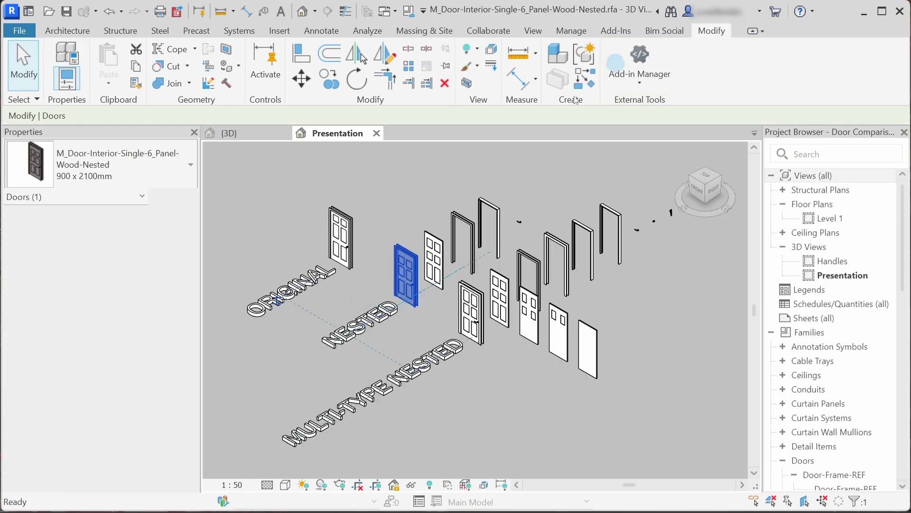
{"action": "left_click", "coordinate": [476, 260]}
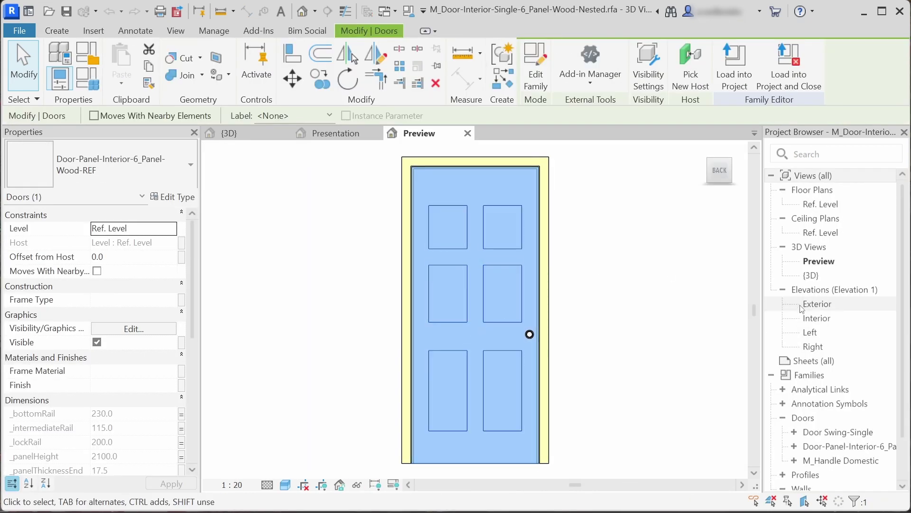
{"action": "scroll", "coordinate": [802, 307], "scroll_direction": "down", "scroll_amount": 1}
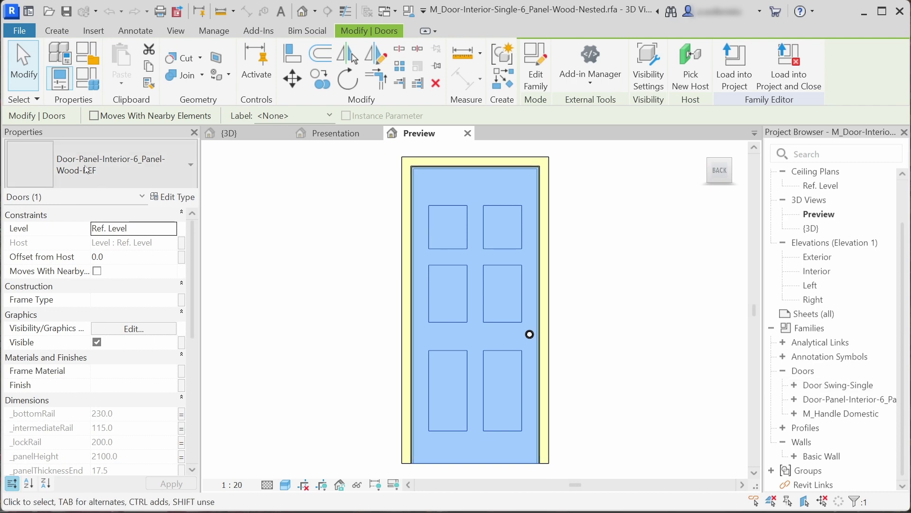
{"action": "left_click", "coordinate": [113, 168]}
{"action": "key", "text": "Escape"}
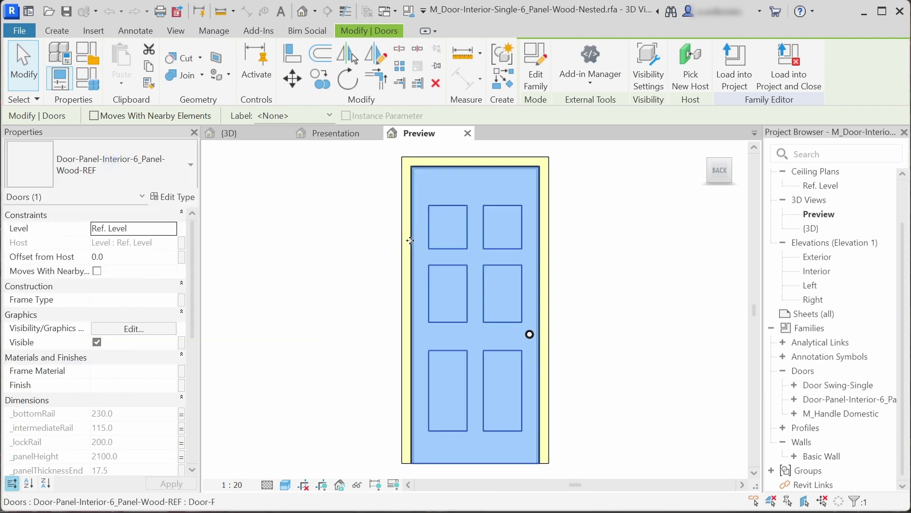
{"action": "scroll", "coordinate": [816, 214], "scroll_direction": "up", "scroll_amount": 1}
{"action": "double_click", "coordinate": [816, 205]}
{"action": "left_click", "coordinate": [532, 246]}
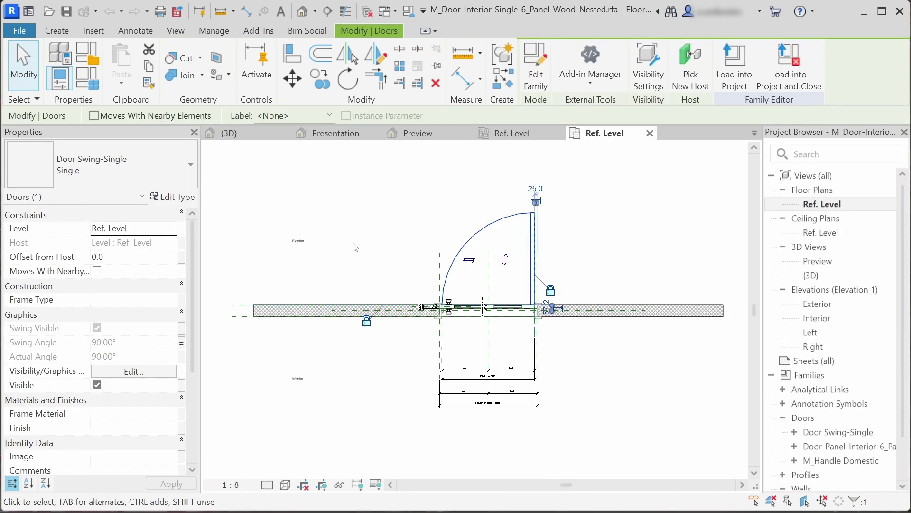
{"action": "key", "text": "ctrl+Tab"}
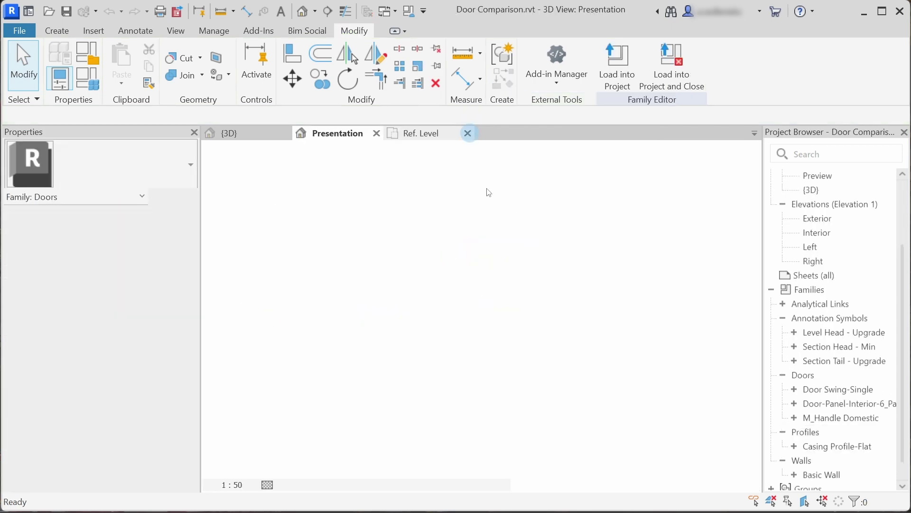
{"action": "left_click", "coordinate": [472, 314]}
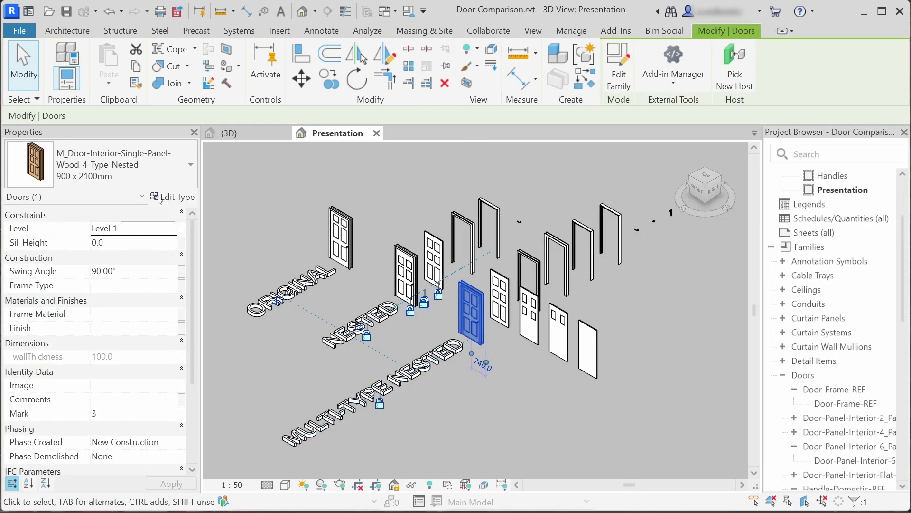
Step: Check the door's Trim Profile and Panel Type values in Type Properties
{"action": "left_click", "coordinate": [173, 197]}
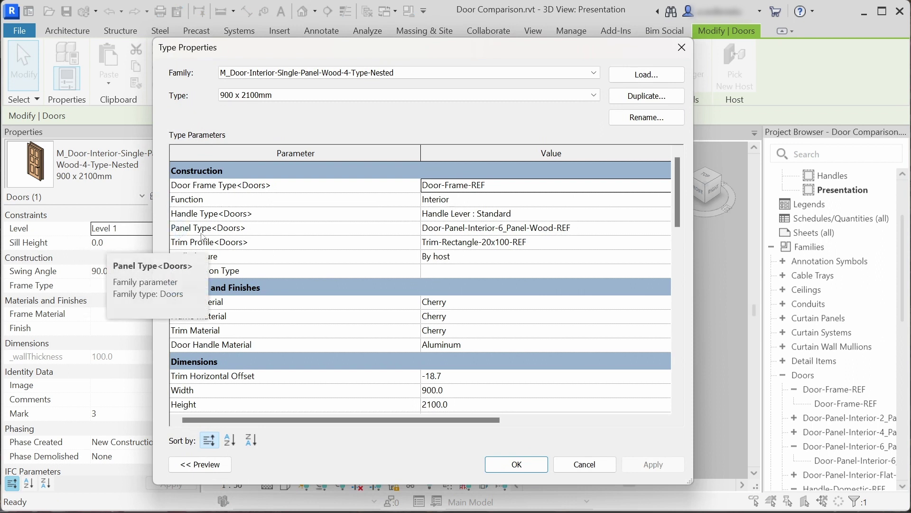
{"action": "left_click", "coordinate": [458, 243]}
{"action": "left_click_drag", "start_coordinate": [420, 152], "coordinate": [325, 155]}
{"action": "left_click", "coordinate": [658, 242]}
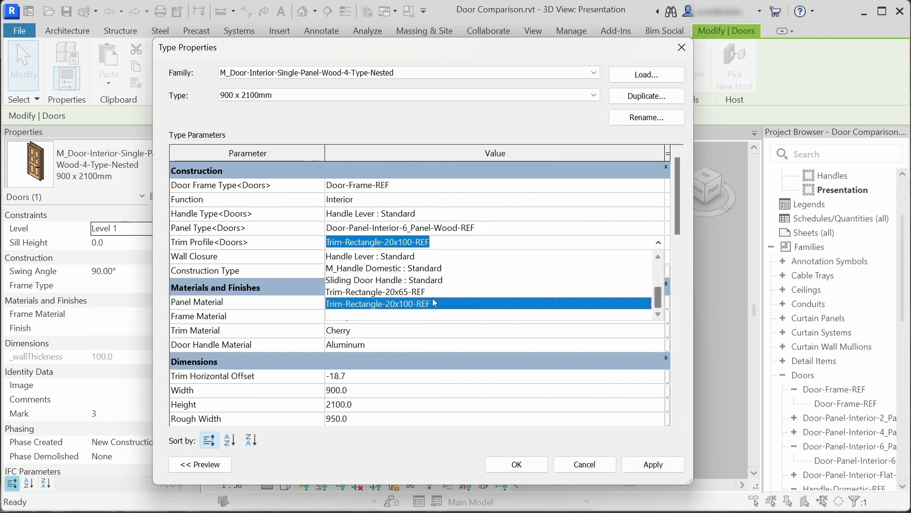
{"action": "left_click", "coordinate": [391, 228]}
{"action": "left_click", "coordinate": [474, 228]}
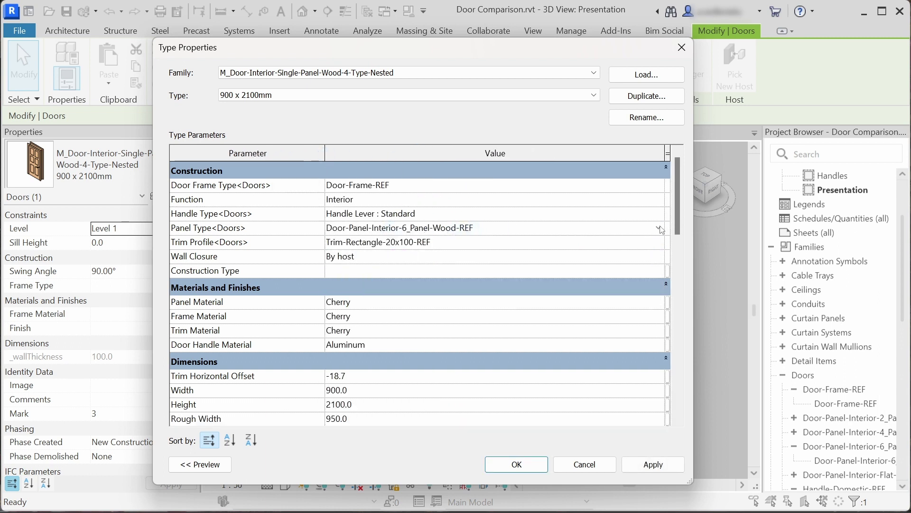
Step: Preview the 900 x 2100mm Panel 2 and Panel Flat types, then cancel without changes
{"action": "left_click", "coordinate": [243, 97]}
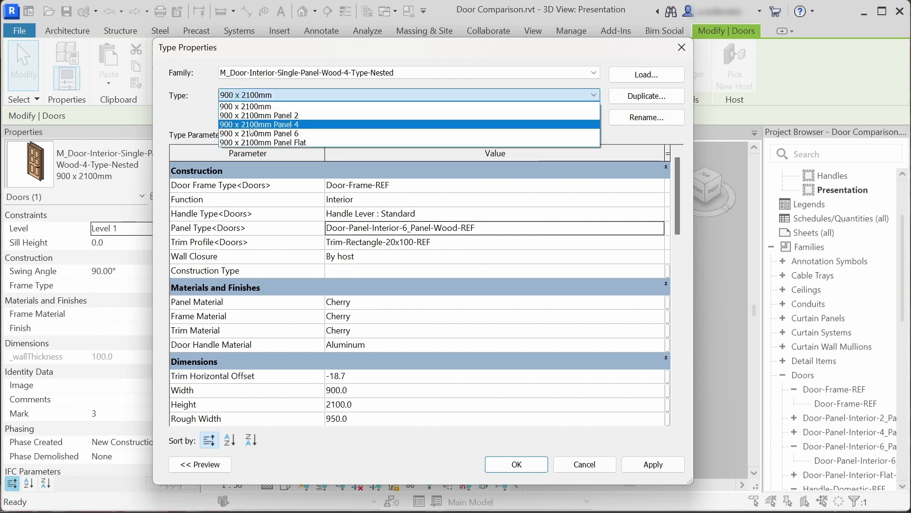
{"action": "left_click", "coordinate": [311, 115]}
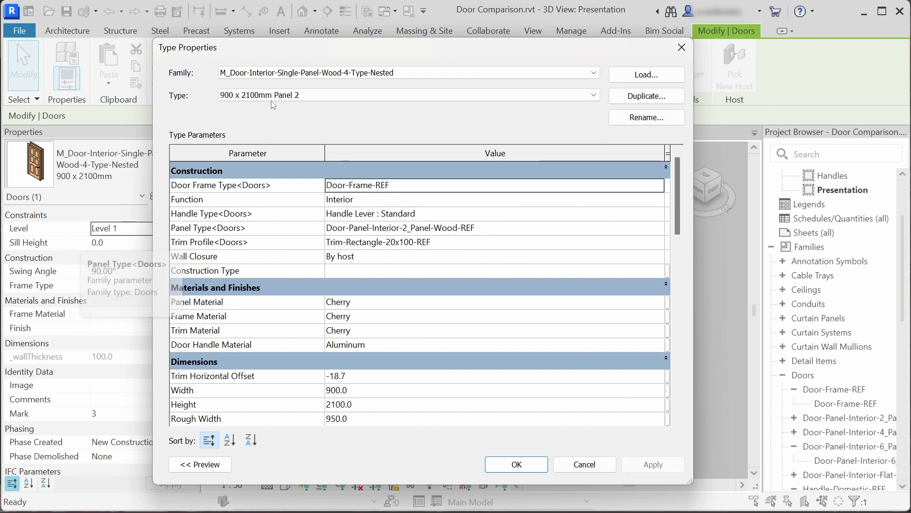
{"action": "left_click", "coordinate": [247, 96]}
{"action": "left_click", "coordinate": [288, 144]}
{"action": "left_click", "coordinate": [588, 464]}
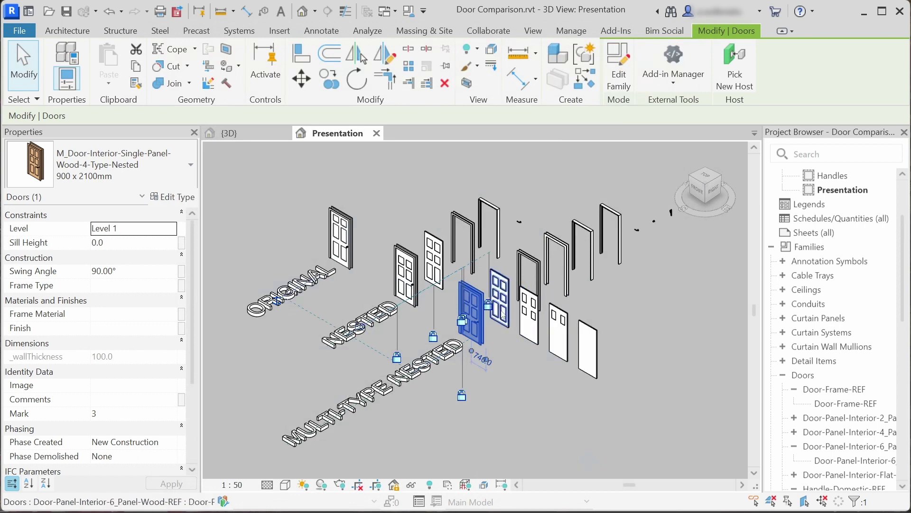
Step: Inspect the nested 6-panel door panel and trim pieces, then edit the multi-type door's family
{"action": "left_click", "coordinate": [531, 281]}
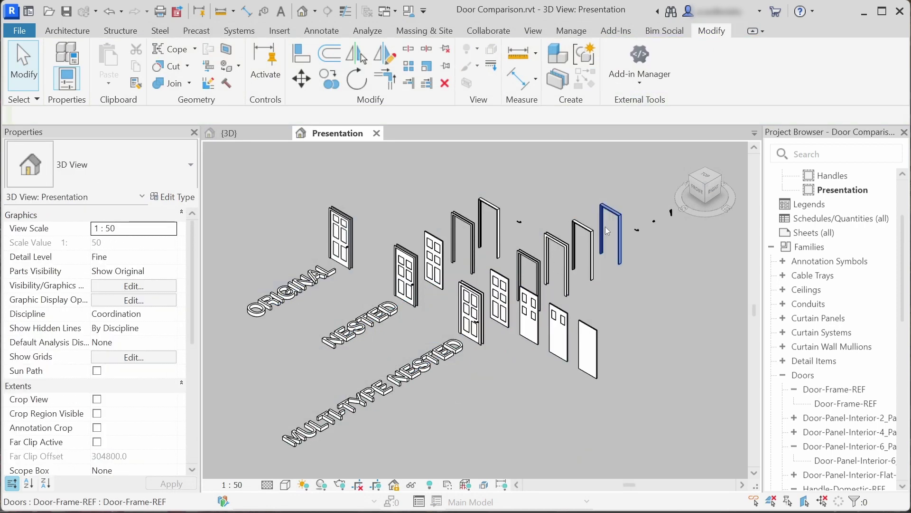
{"action": "scroll", "coordinate": [620, 218], "scroll_direction": "up", "scroll_amount": 5}
{"action": "left_click", "coordinate": [366, 387]}
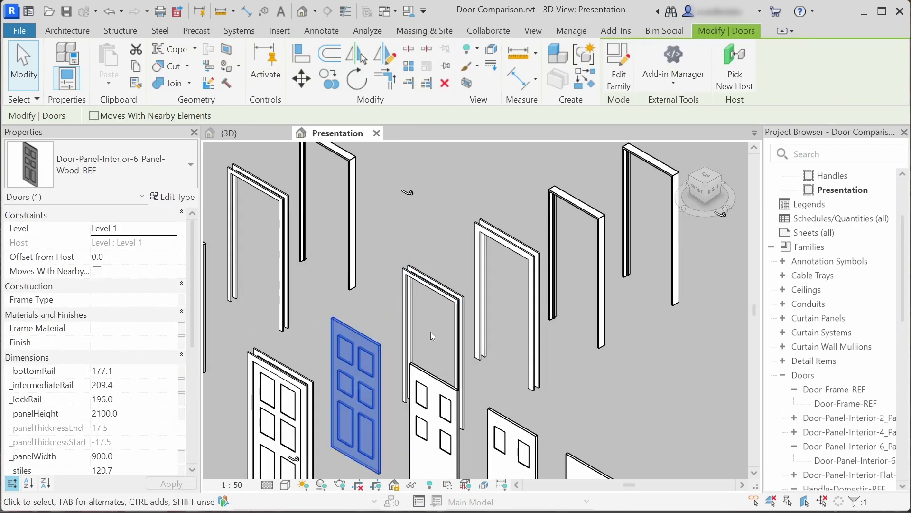
{"action": "left_click", "coordinate": [465, 309]}
{"action": "left_click", "coordinate": [467, 309]}
{"action": "middle_click_drag", "start_coordinate": [467, 309], "coordinate": [448, 298]}
{"action": "left_click", "coordinate": [553, 247]}
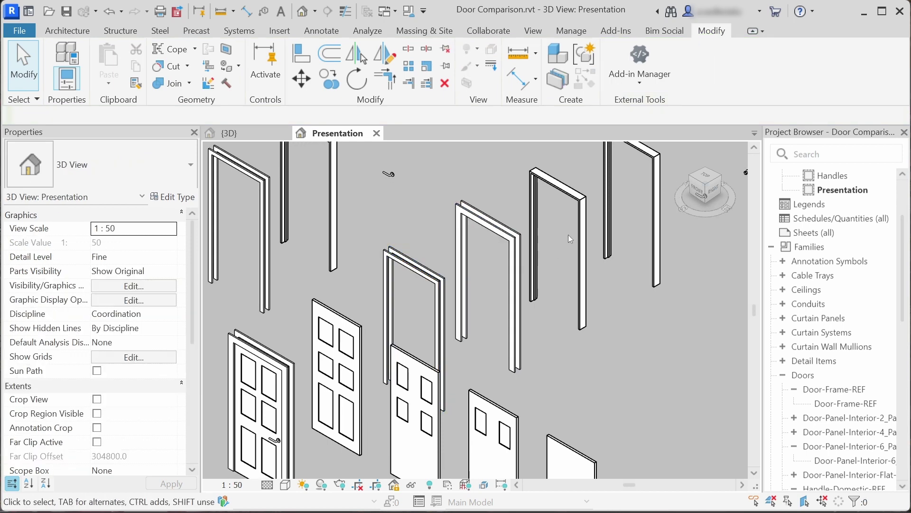
{"action": "scroll", "coordinate": [451, 309], "scroll_direction": "down", "scroll_amount": 3}
{"action": "scroll", "coordinate": [445, 239], "scroll_direction": "up", "scroll_amount": 4}
{"action": "scroll", "coordinate": [445, 239], "scroll_direction": "down", "scroll_amount": 1}
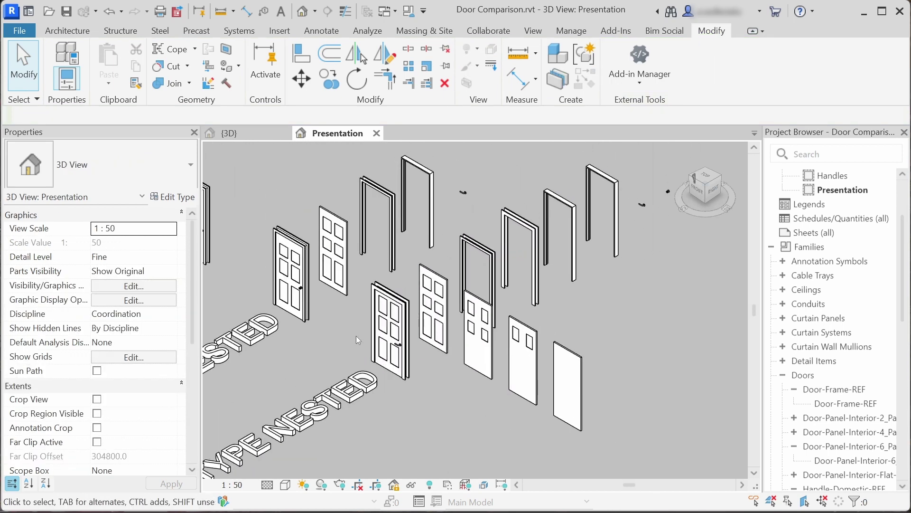
{"action": "left_click", "coordinate": [382, 333]}
{"action": "left_click", "coordinate": [617, 66]}
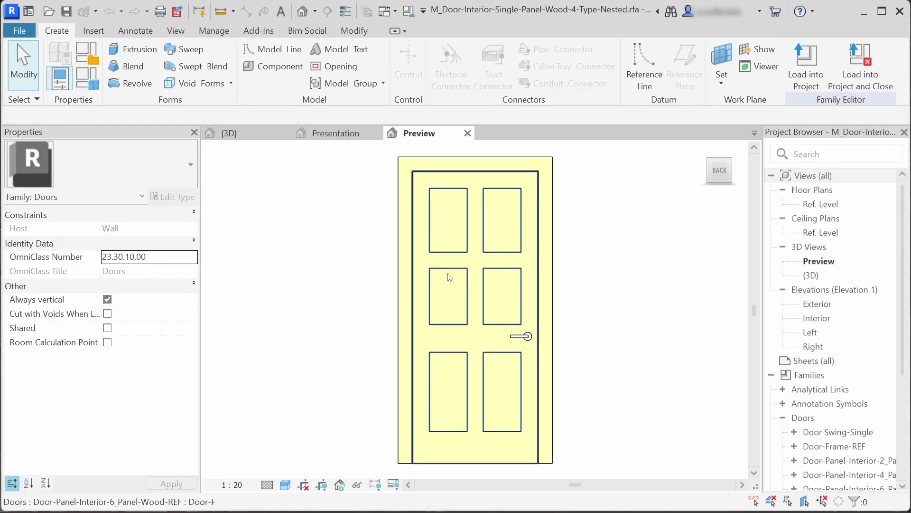
{"action": "left_click", "coordinate": [503, 243]}
{"action": "left_click", "coordinate": [648, 319]}
{"action": "middle_click_drag", "start_coordinate": [648, 320], "coordinate": [559, 187], "text": "shift"}
{"action": "left_click", "coordinate": [470, 283]}
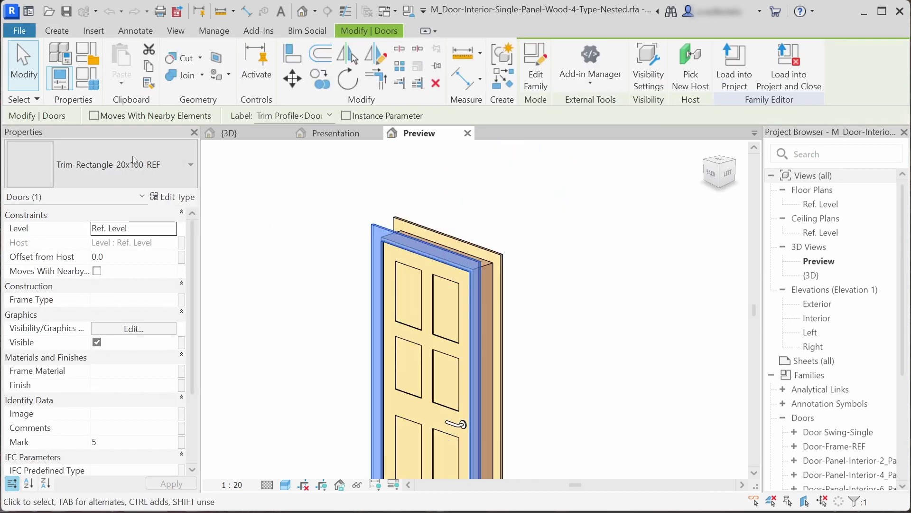
{"action": "left_click", "coordinate": [488, 279]}
{"action": "left_click", "coordinate": [488, 250]}
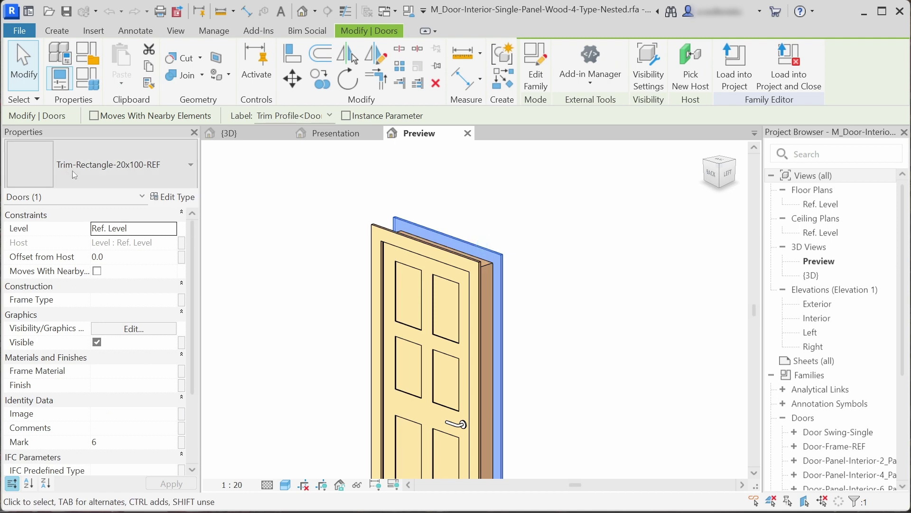
{"action": "key", "text": "Escape"}
{"action": "middle_click_drag", "start_coordinate": [463, 423], "coordinate": [408, 332], "text": "shift"}
{"action": "left_click", "coordinate": [368, 304]}
{"action": "left_click", "coordinate": [300, 116]}
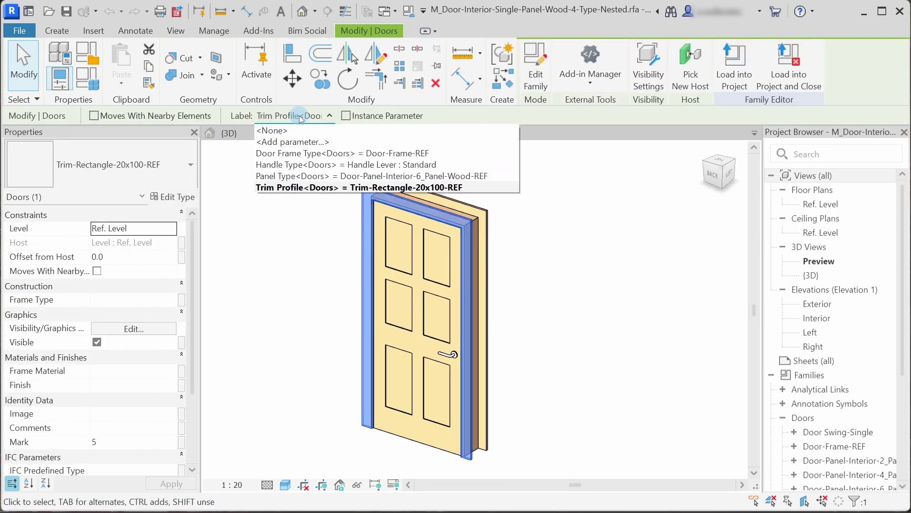
{"action": "left_click", "coordinate": [294, 143]}
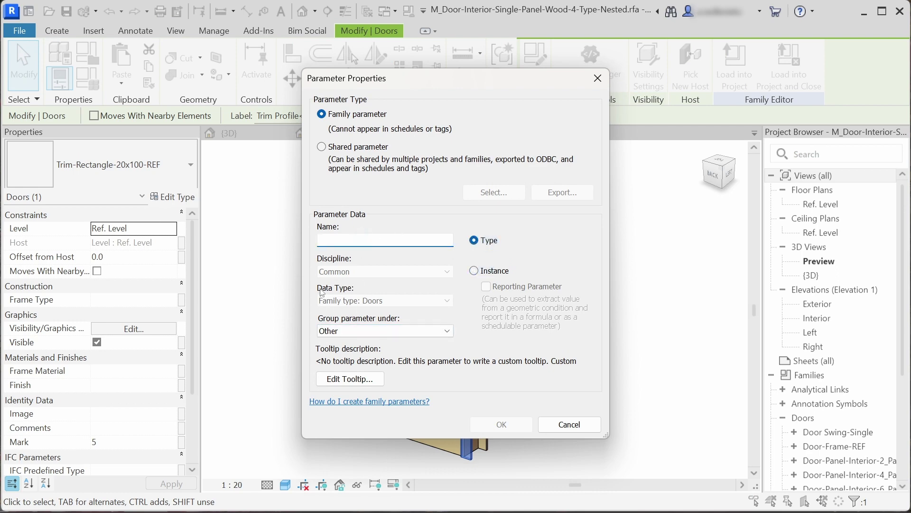
{"action": "left_click", "coordinate": [569, 424]}
{"action": "key", "text": "f"}
{"action": "key", "text": "t"}
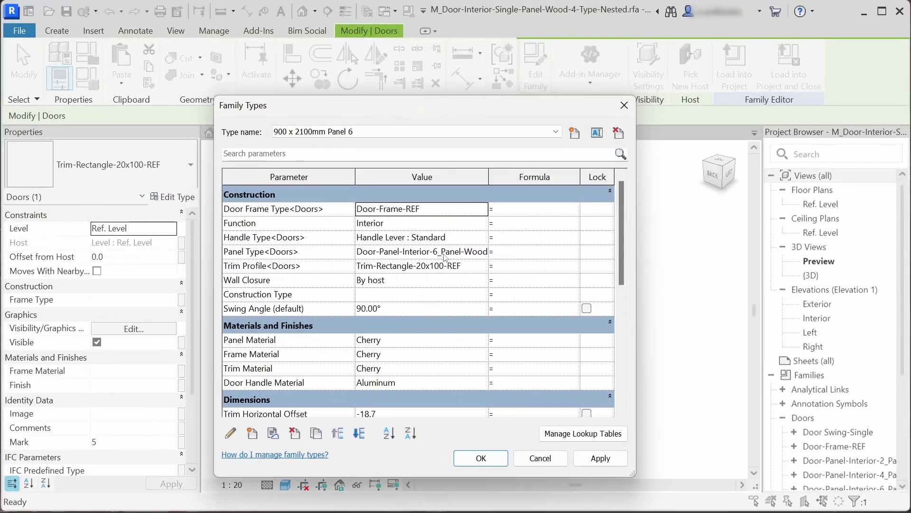
{"action": "left_click", "coordinate": [483, 252]}
{"action": "left_click", "coordinate": [484, 253]}
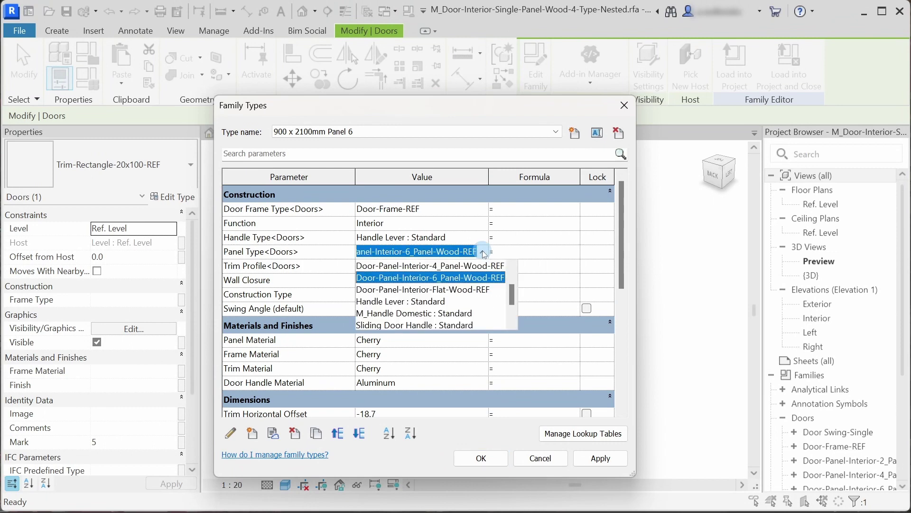
{"action": "scroll", "coordinate": [425, 290], "scroll_direction": "up", "scroll_amount": 1}
{"action": "left_click", "coordinate": [483, 253]}
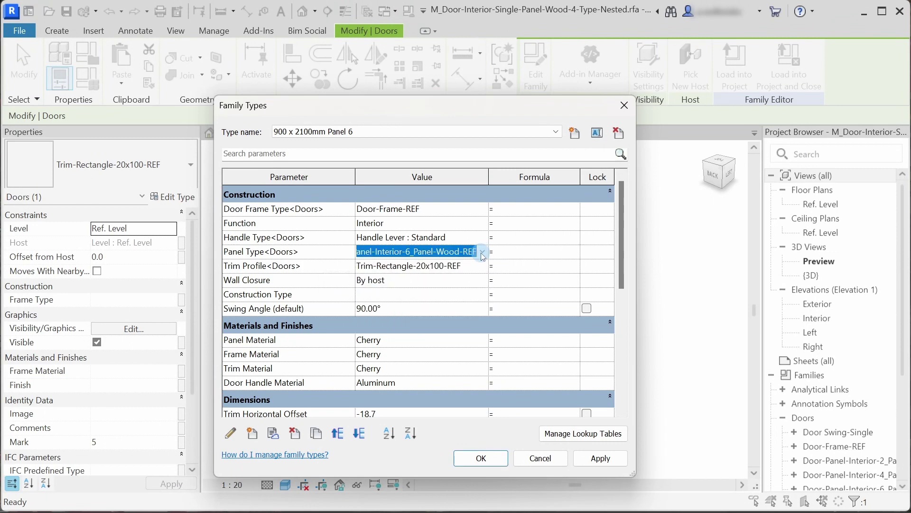
{"action": "left_click", "coordinate": [529, 456]}
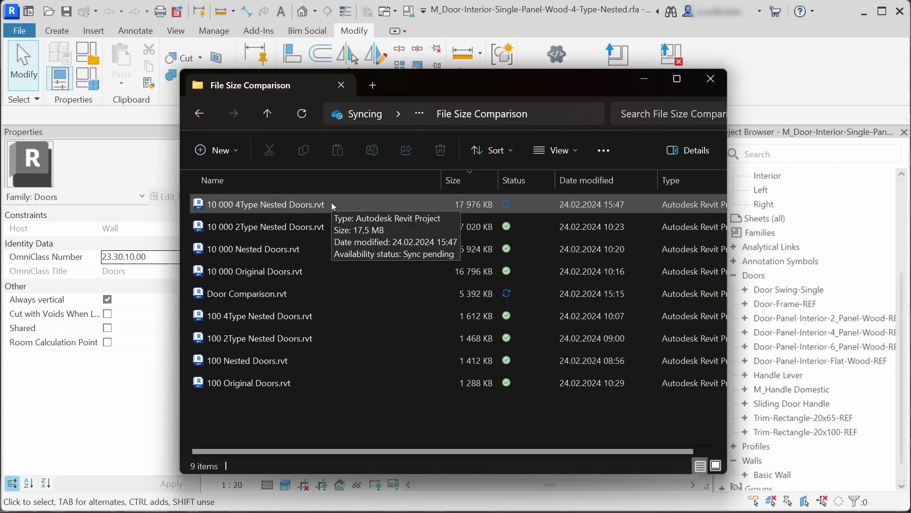
Step: Select 10 000 4Type Nested Doors.rvt and bring Revit forward to review the opened project
{"action": "left_click", "coordinate": [261, 203]}
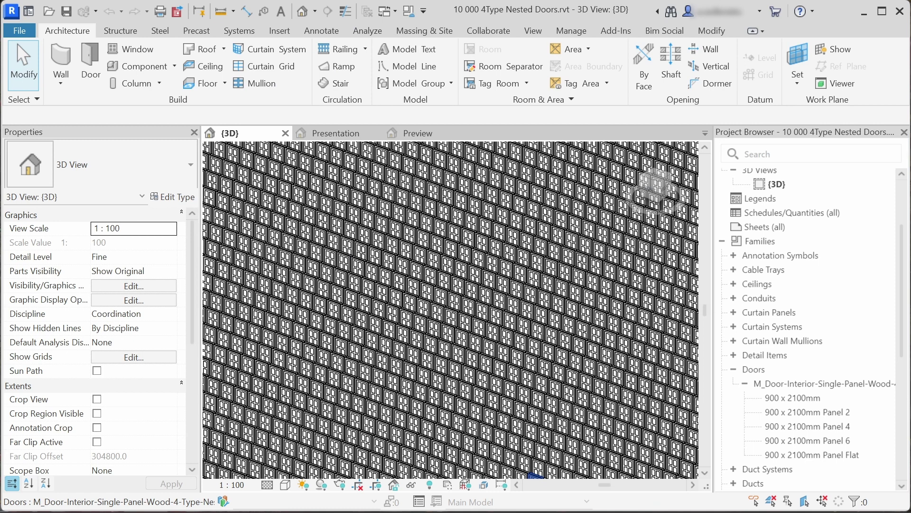
{"action": "left_click", "coordinate": [342, 133]}
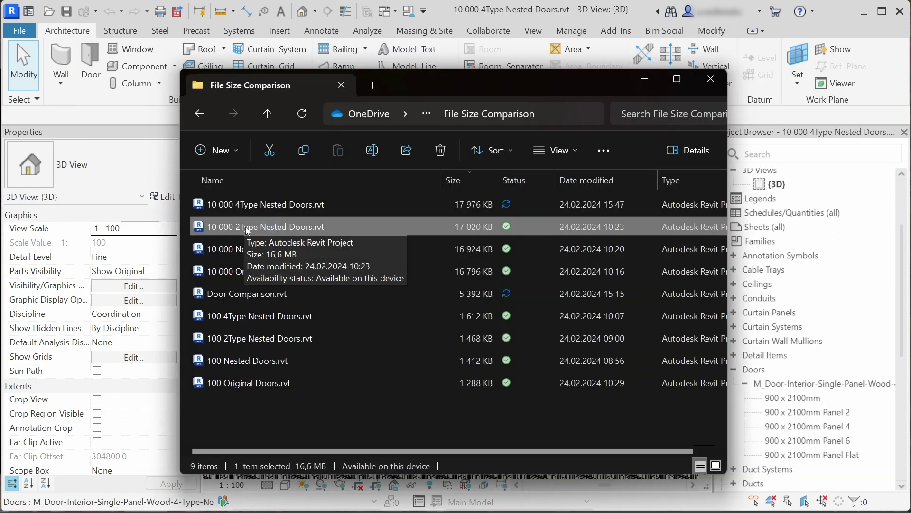
{"action": "left_click_drag", "start_coordinate": [593, 84], "coordinate": [627, 236]}
{"action": "left_click_drag", "start_coordinate": [454, 239], "coordinate": [529, 83]}
Step: Orbit the nested door in the Presentation view, then return to the File Size Comparison folder
{"action": "left_click", "coordinate": [336, 134]}
{"action": "left_click", "coordinate": [401, 302]}
{"action": "middle_click_drag", "start_coordinate": [401, 301], "coordinate": [442, 293], "text": "shift"}
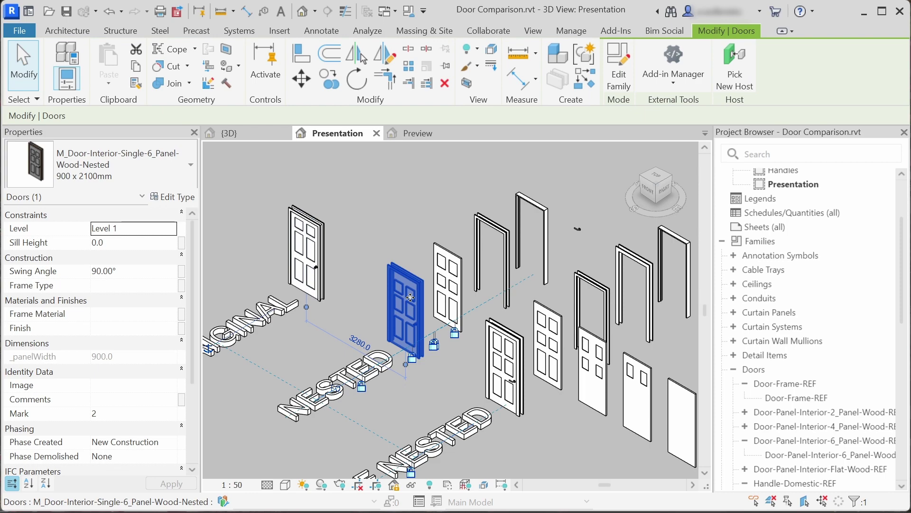
{"action": "left_click", "coordinate": [398, 440]}
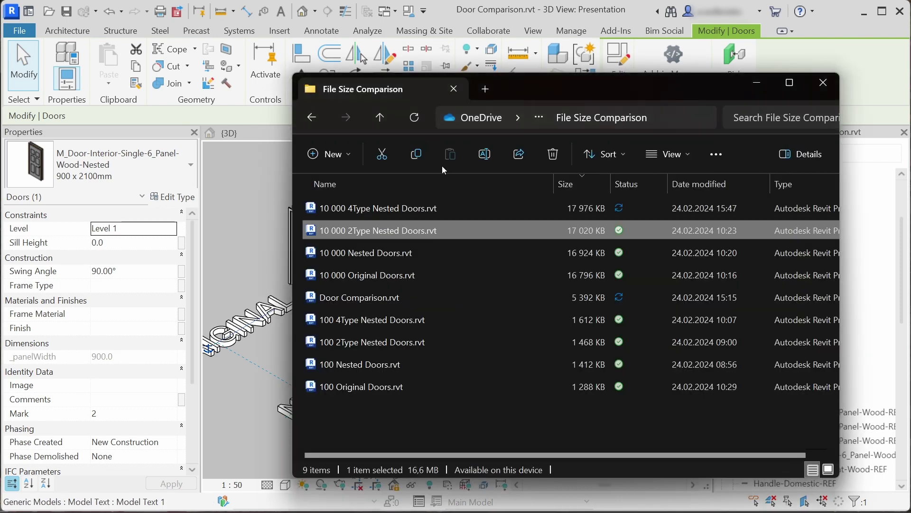
{"action": "left_click", "coordinate": [386, 216]}
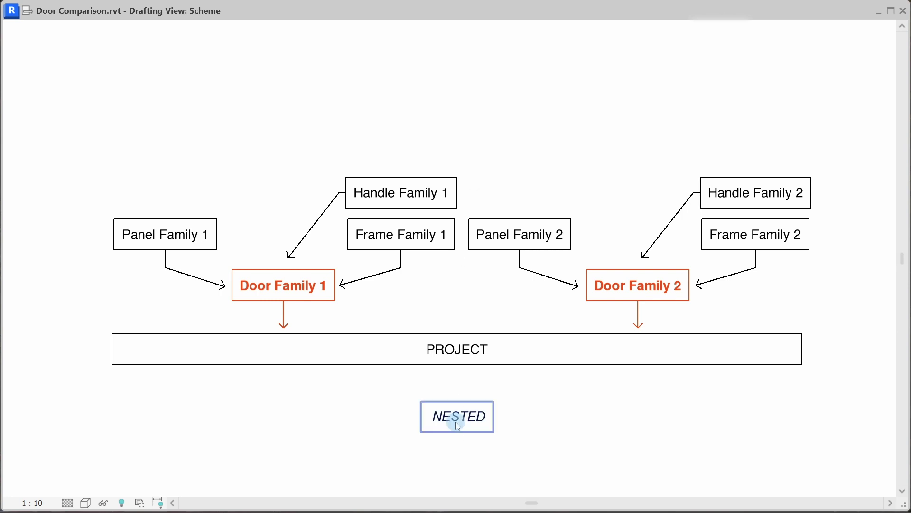
Step: Select the Door Family 1 scheme boxes and the PROJECT box
{"action": "middle_click_drag", "start_coordinate": [435, 289], "coordinate": [421, 293]}
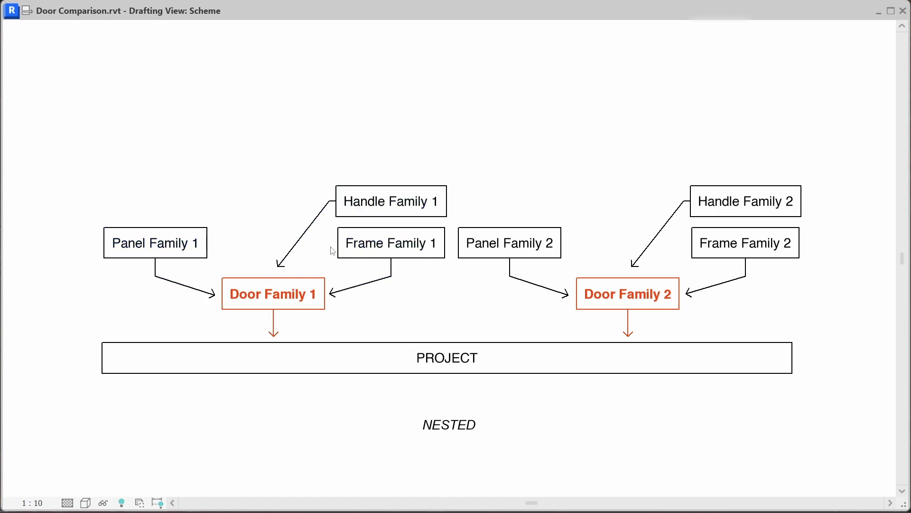
{"action": "left_click_drag", "start_coordinate": [393, 154], "coordinate": [200, 250]}
{"action": "left_click", "coordinate": [236, 303]}
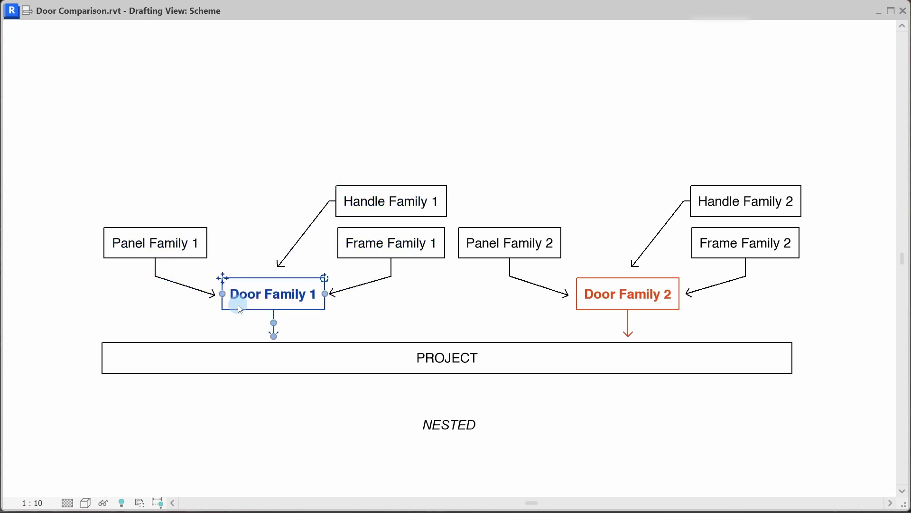
{"action": "left_click", "coordinate": [371, 364]}
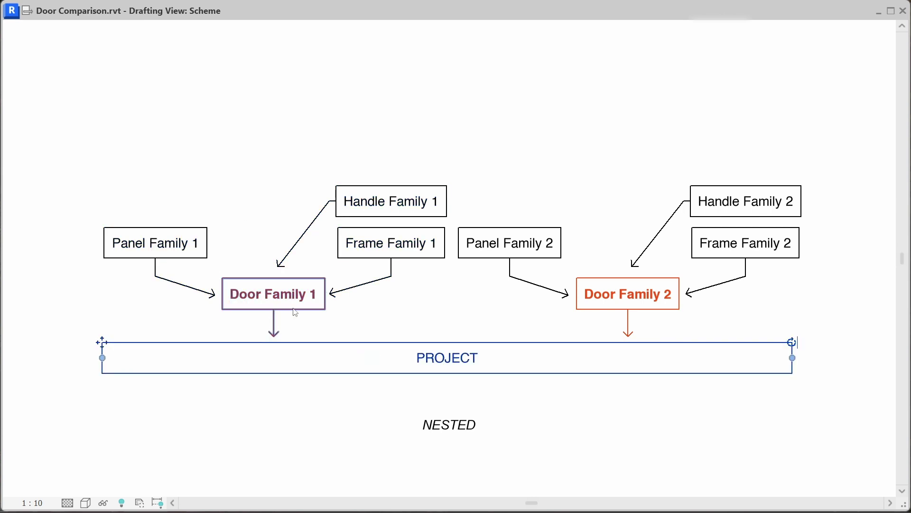
Step: Window-select Door Family 2 with its Panel, Handle and Frame Family 2 boxes and arrows
{"action": "left_click", "coordinate": [559, 241]}
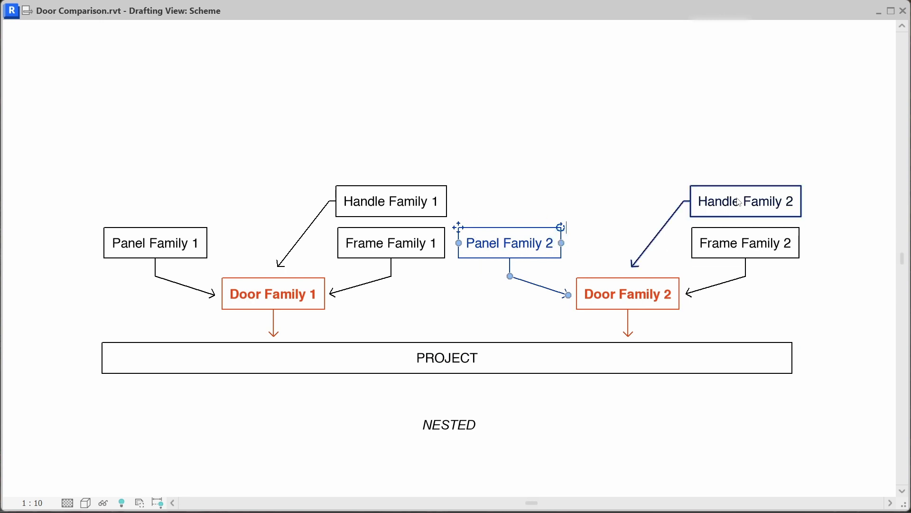
{"action": "left_click", "coordinate": [758, 198]}
{"action": "left_click", "coordinate": [755, 240]}
{"action": "left_click", "coordinate": [627, 192]}
{"action": "left_click", "coordinate": [658, 292]}
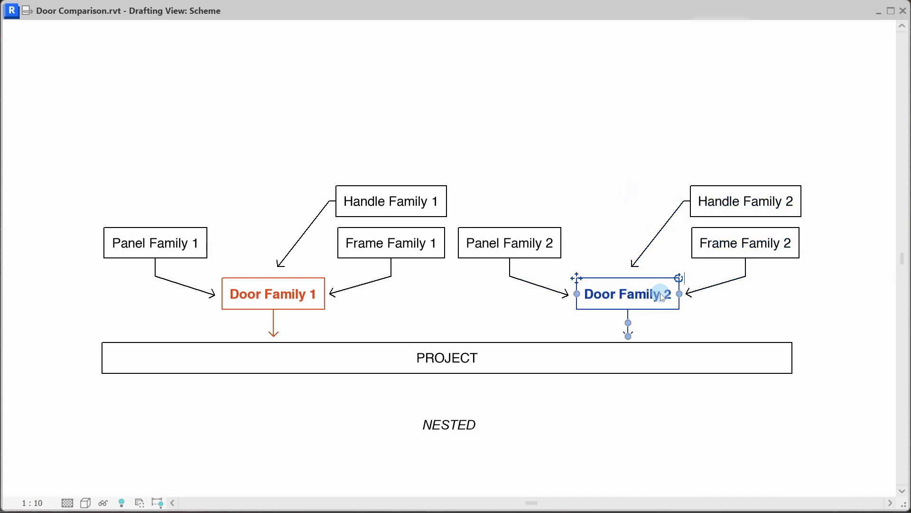
{"action": "left_click", "coordinate": [605, 230]}
{"action": "left_click", "coordinate": [799, 151]}
{"action": "left_click_drag", "start_coordinate": [800, 155], "coordinate": [484, 309]}
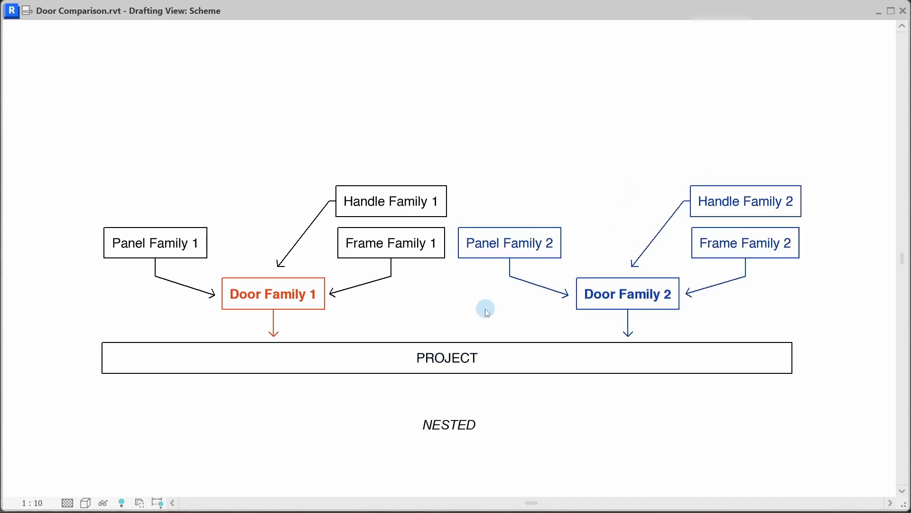
{"action": "left_click", "coordinate": [546, 232]}
{"action": "left_click", "coordinate": [600, 220]}
{"action": "middle_click_drag", "start_coordinate": [603, 349], "coordinate": [611, 185]}
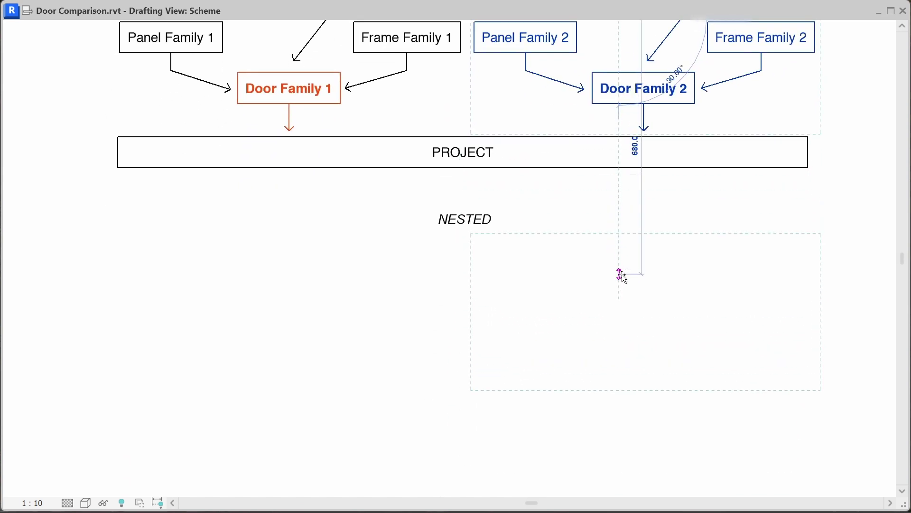
{"action": "left_click", "coordinate": [623, 303]}
{"action": "key", "text": "Escape"}
{"action": "left_click", "coordinate": [654, 373]}
{"action": "left_click", "coordinate": [683, 373]}
{"action": "key", "text": "BackSpace"}
{"action": "type", "text": "3"}
{"action": "left_click", "coordinate": [646, 280]}
{"action": "double_click", "coordinate": [801, 327]}
{"action": "key", "text": "BackSpace"}
{"action": "type", "text": "1"}
{"action": "left_click", "coordinate": [801, 370]}
{"action": "left_click", "coordinate": [783, 275]}
{"action": "left_click", "coordinate": [782, 275]}
{"action": "double_click", "coordinate": [808, 280]}
{"action": "type", "text": "1"}
{"action": "left_click", "coordinate": [691, 256]}
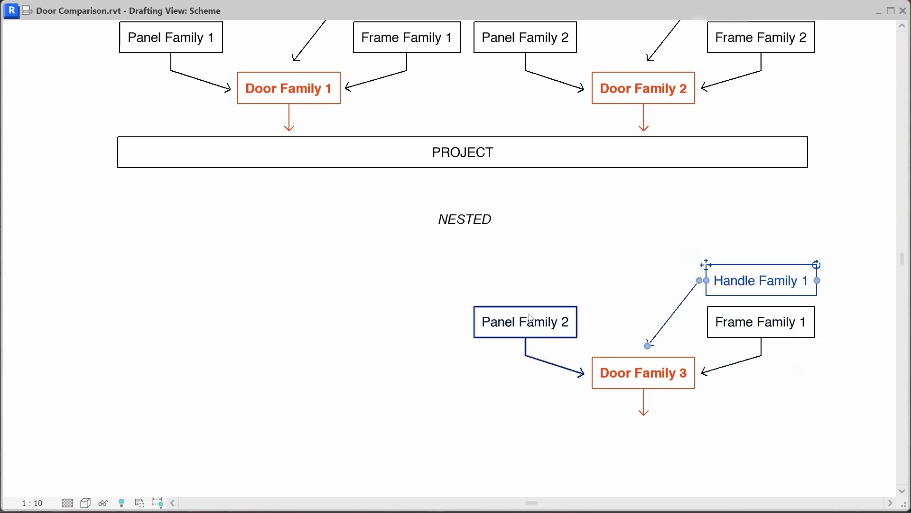
{"action": "left_click", "coordinate": [658, 382]}
{"action": "left_click_drag", "start_coordinate": [644, 415], "coordinate": [644, 177]}
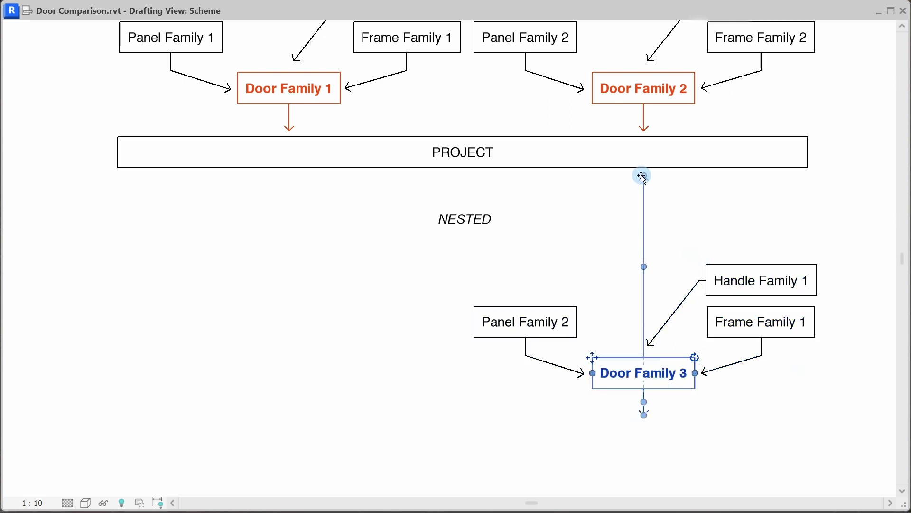
{"action": "key", "text": "Escape"}
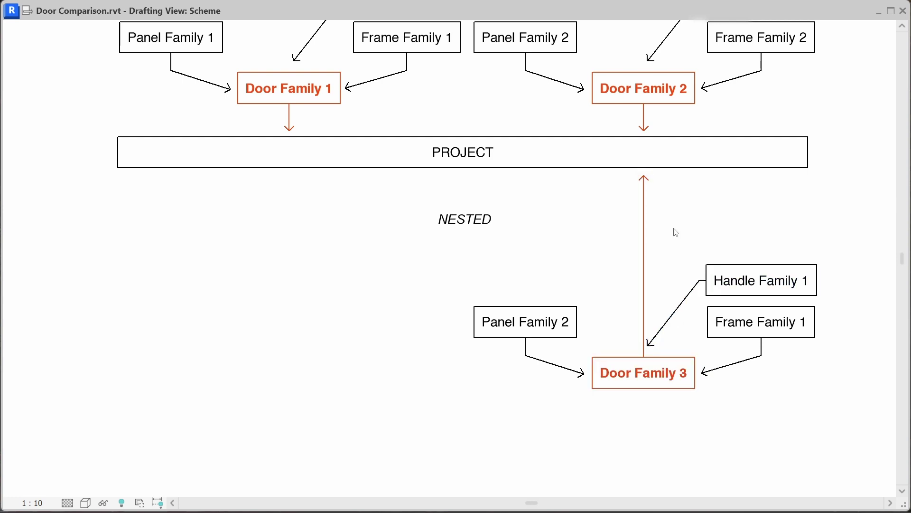
{"action": "middle_click_drag", "start_coordinate": [677, 233], "coordinate": [681, 346]}
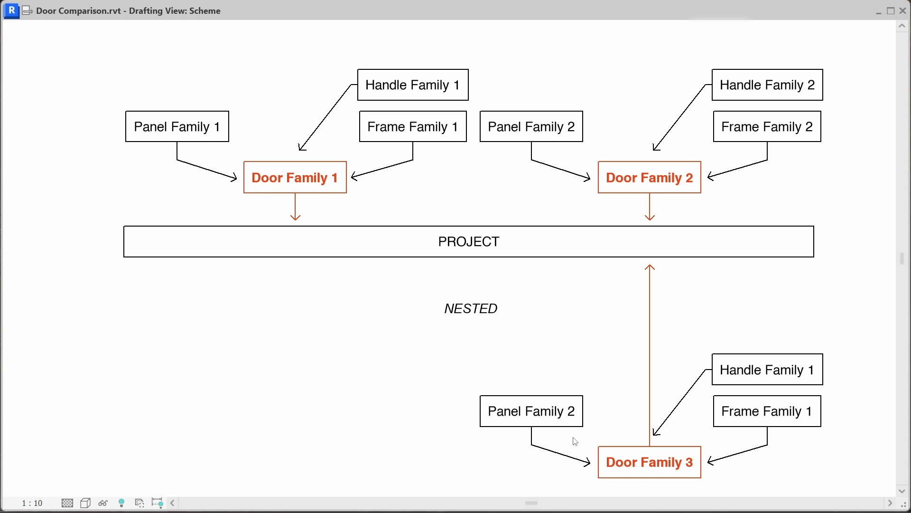
{"action": "left_click", "coordinate": [555, 425]}
{"action": "left_click", "coordinate": [736, 413]}
{"action": "left_click", "coordinate": [758, 378]}
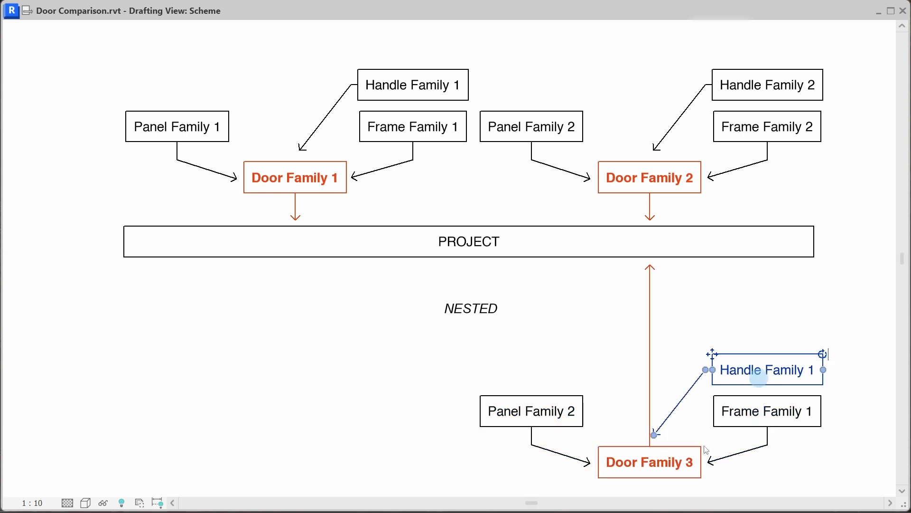
{"action": "left_click", "coordinate": [672, 356]}
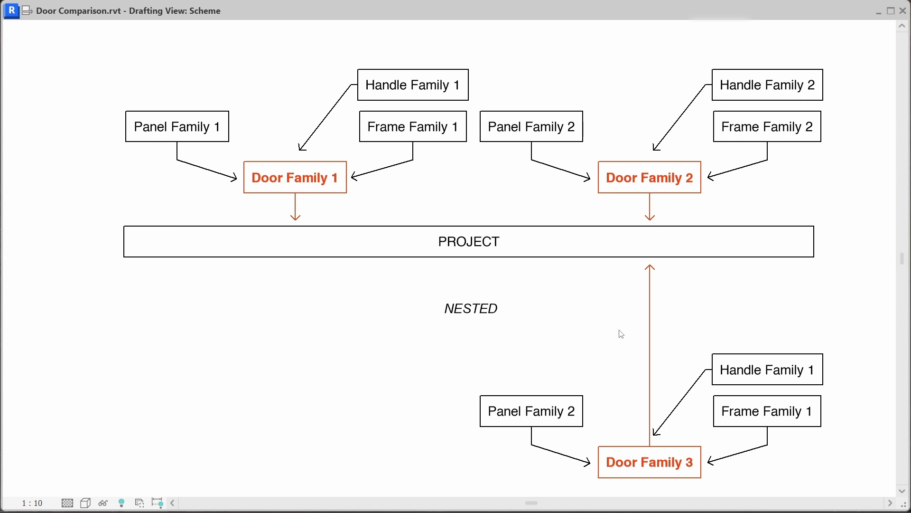
Step: Pan to the MULTI-TYPE NESTED scheme and pick out the Door Family and Panel Family 1-3 boxes
{"action": "middle_click_drag", "start_coordinate": [664, 297], "coordinate": [201, 319]}
{"action": "middle_click_drag", "start_coordinate": [635, 285], "coordinate": [329, 375]}
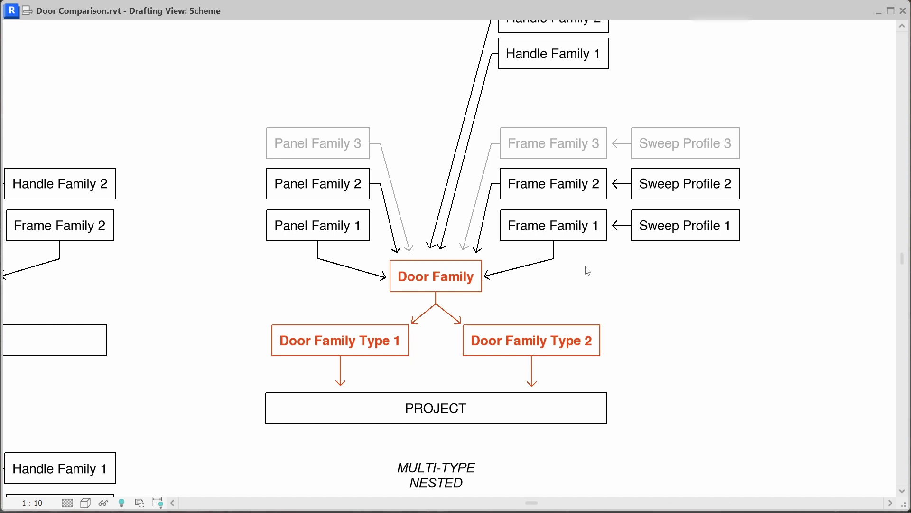
{"action": "left_click", "coordinate": [443, 284]}
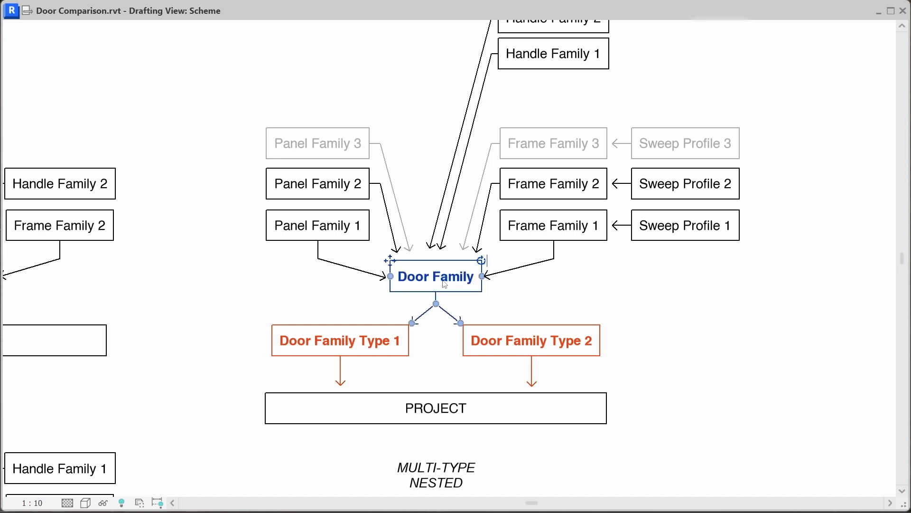
{"action": "key", "text": "Escape"}
{"action": "left_click", "coordinate": [334, 184]}
{"action": "left_click", "coordinate": [335, 216]}
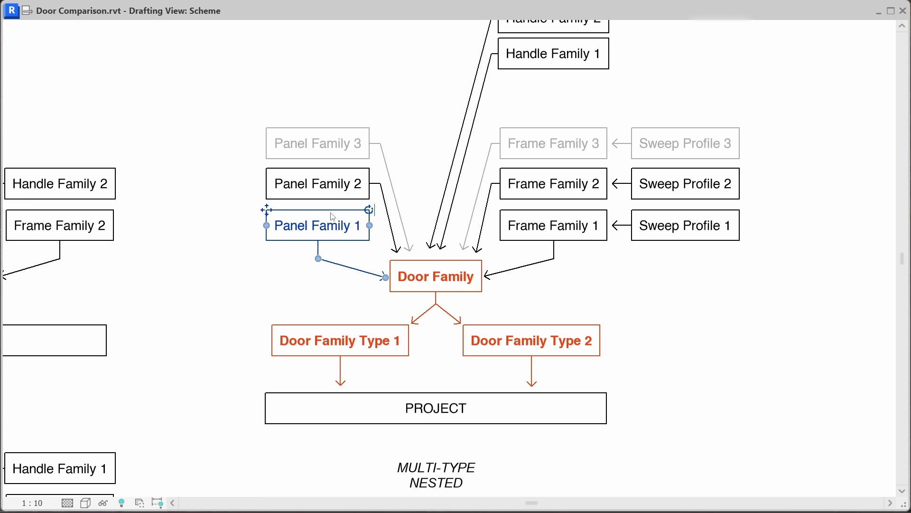
{"action": "left_click", "coordinate": [327, 147]}
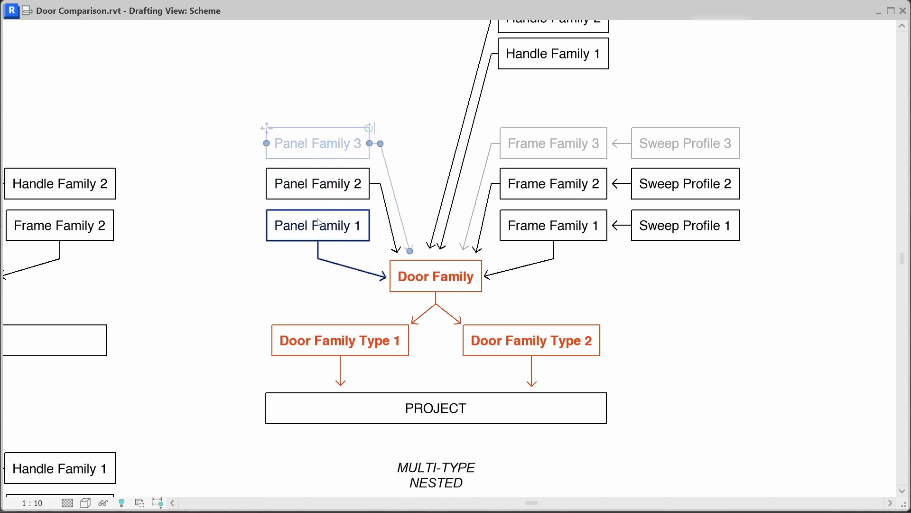
{"action": "left_click", "coordinate": [323, 101]}
Step: Select the Panel, Frame, Sweep Profile and Handle Family boxes in pairs
{"action": "left_click_drag", "start_coordinate": [275, 258], "coordinate": [254, 189]}
{"action": "left_click_drag", "start_coordinate": [587, 256], "coordinate": [573, 184]}
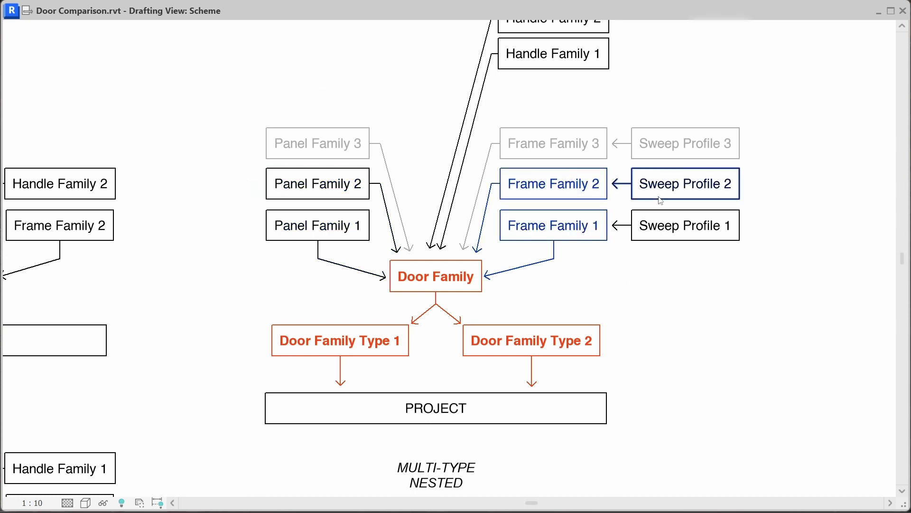
{"action": "left_click", "coordinate": [633, 190]}
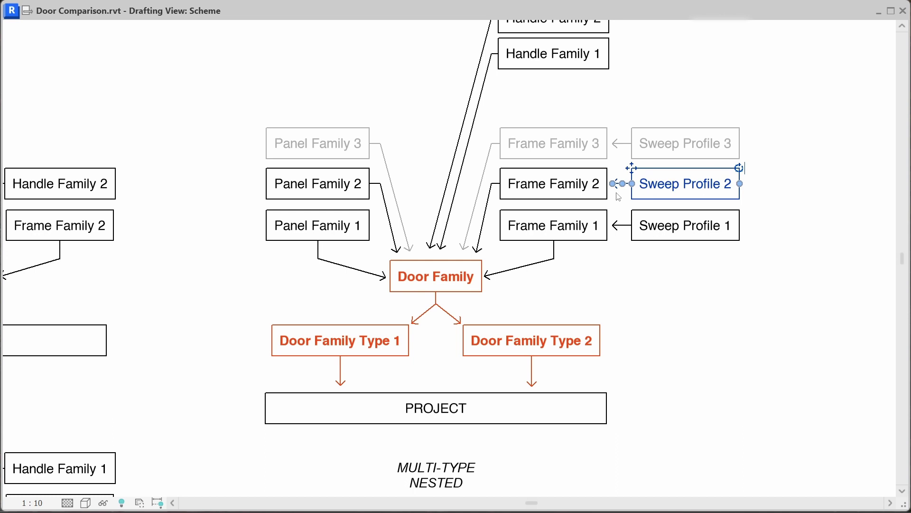
{"action": "left_click", "coordinate": [642, 241]}
{"action": "left_click", "coordinate": [580, 241]}
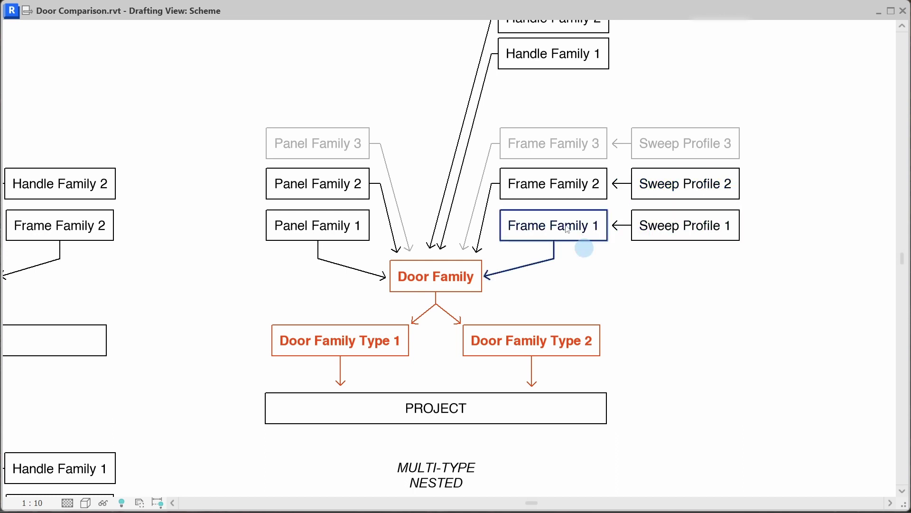
{"action": "middle_click_drag", "start_coordinate": [533, 236], "coordinate": [539, 276]}
{"action": "left_click", "coordinate": [560, 185]}
{"action": "left_click", "coordinate": [541, 52]}
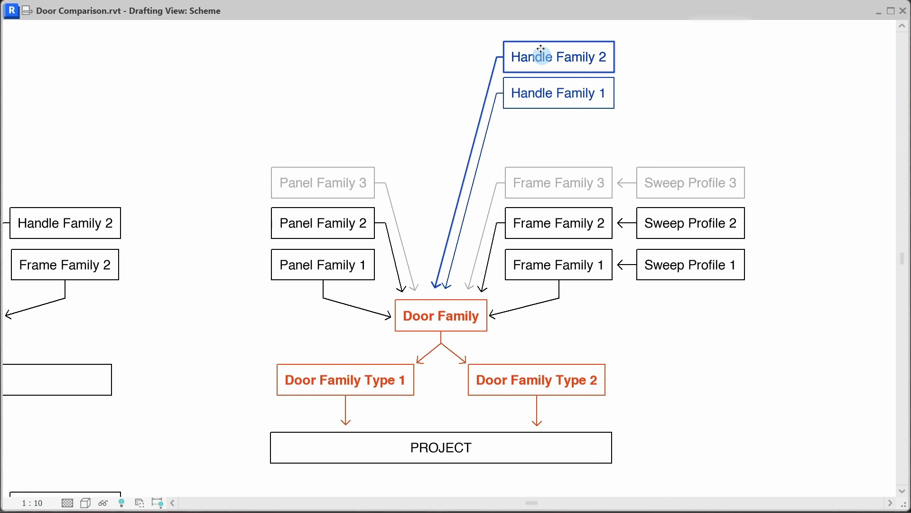
{"action": "left_click", "coordinate": [703, 76]}
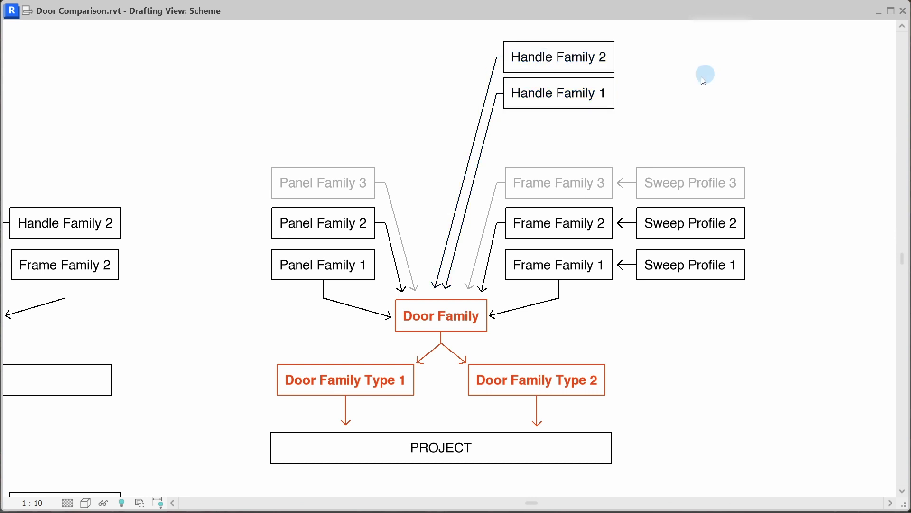
Step: Pick out the Door Family, Door Family Type 1 and Type 2, and Handle Family 1 boxes
{"action": "left_click", "coordinate": [431, 327]}
{"action": "middle_click_drag", "start_coordinate": [485, 338], "coordinate": [484, 288]}
{"action": "left_click", "coordinate": [568, 274]}
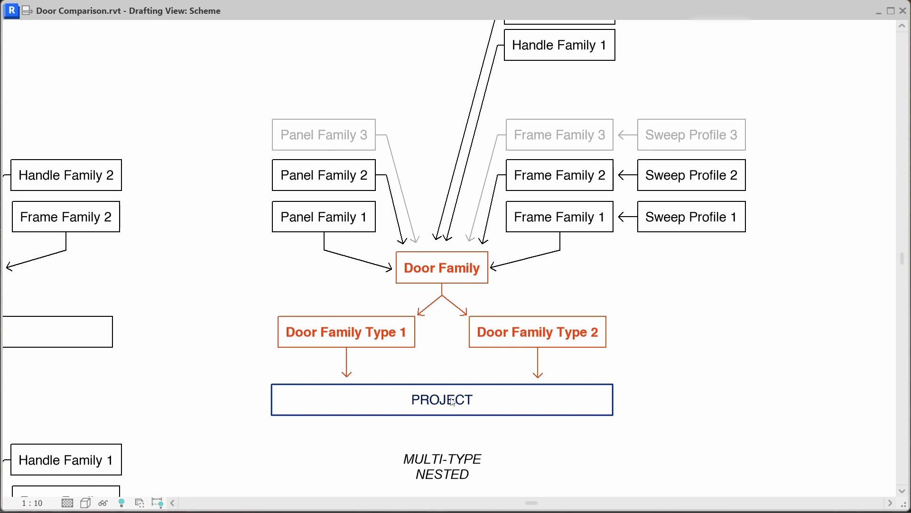
{"action": "left_click", "coordinate": [384, 342]}
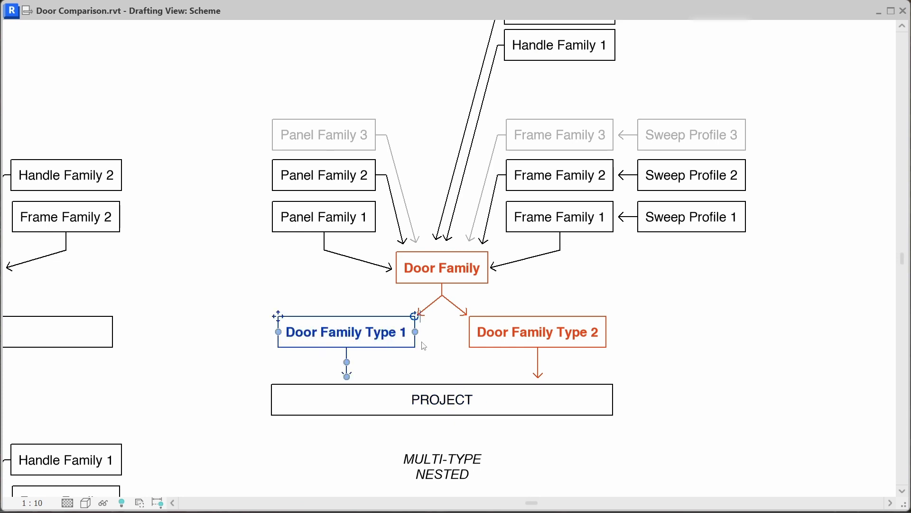
{"action": "left_click", "coordinate": [519, 351]}
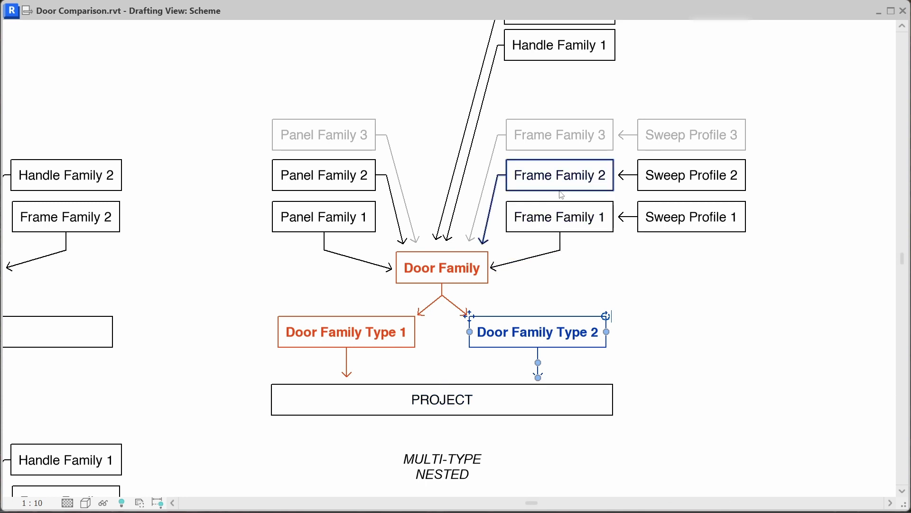
{"action": "left_click", "coordinate": [548, 298]}
{"action": "left_click", "coordinate": [461, 281]}
{"action": "left_click", "coordinate": [694, 89]}
{"action": "left_click", "coordinate": [378, 142]}
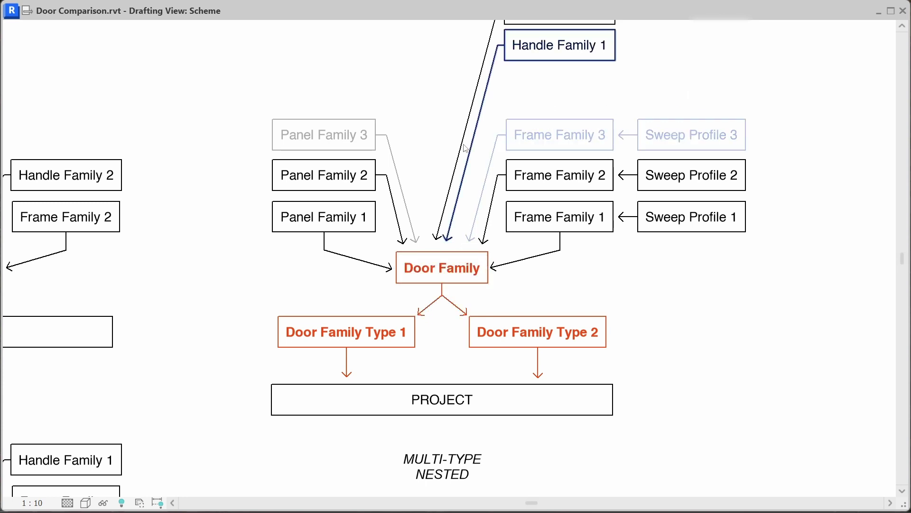
Step: Change Panel Family 3, Frame Family 3 and Sweep Profile 3 from grey to black
{"action": "left_click_drag", "start_coordinate": [651, 93], "coordinate": [535, 138]}
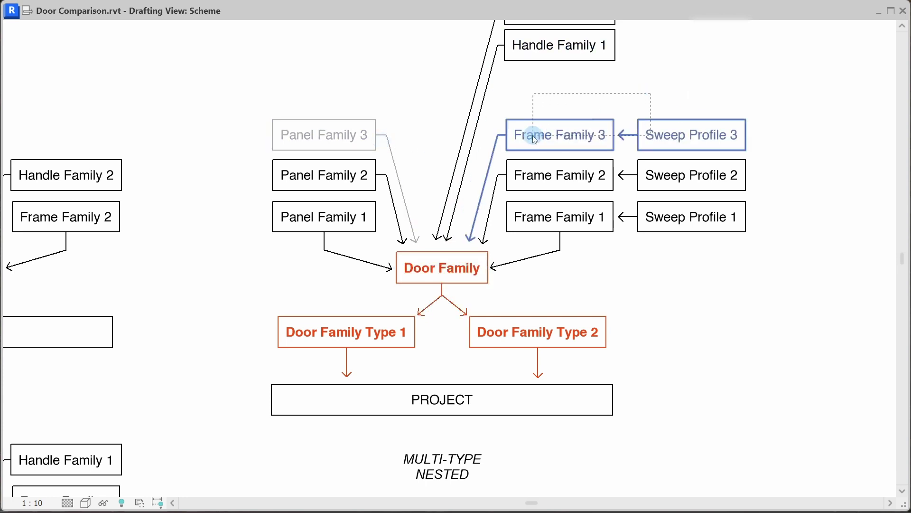
{"action": "left_click", "coordinate": [333, 135]}
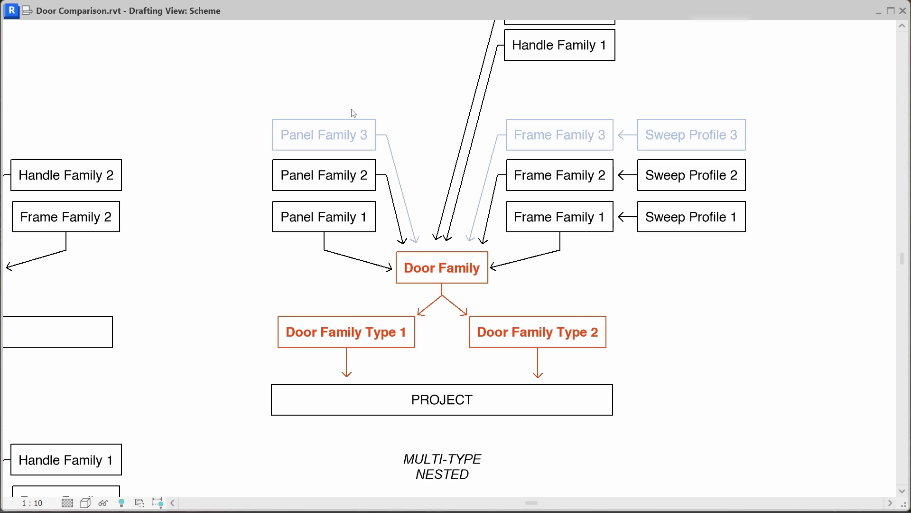
{"action": "left_click", "coordinate": [647, 315]}
Step: Copy the Door Family Type 2 box to the right with CO and relabel it Type 3
{"action": "left_click", "coordinate": [585, 343]}
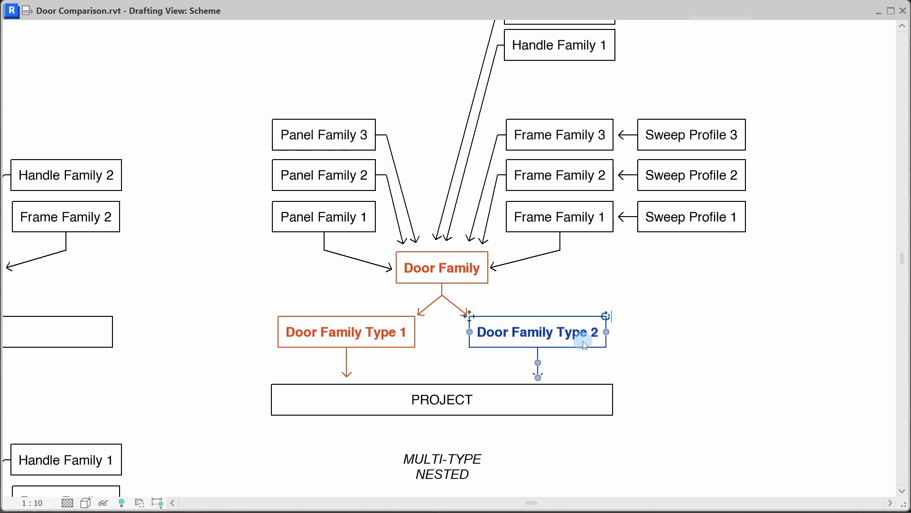
{"action": "key", "text": "c"}
{"action": "key", "text": "o"}
{"action": "left_click", "coordinate": [469, 342]}
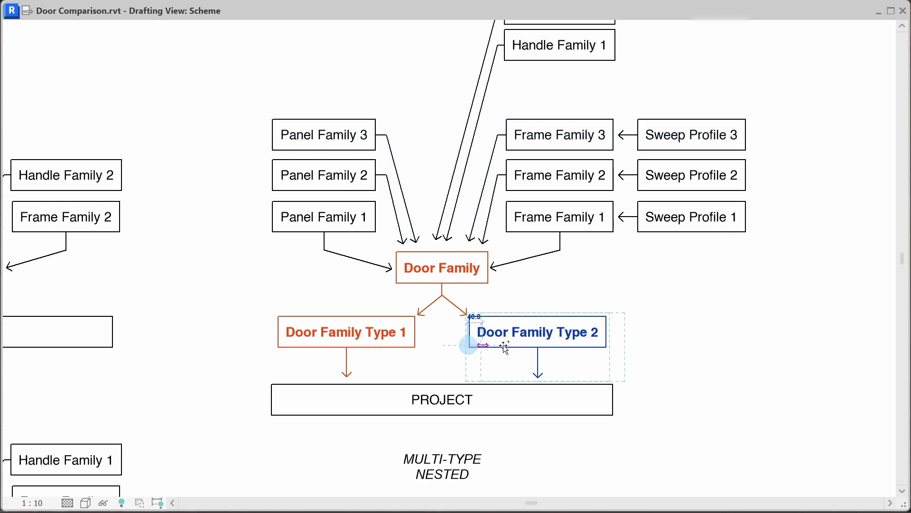
{"action": "left_click", "coordinate": [630, 341]}
{"action": "double_click", "coordinate": [756, 333]}
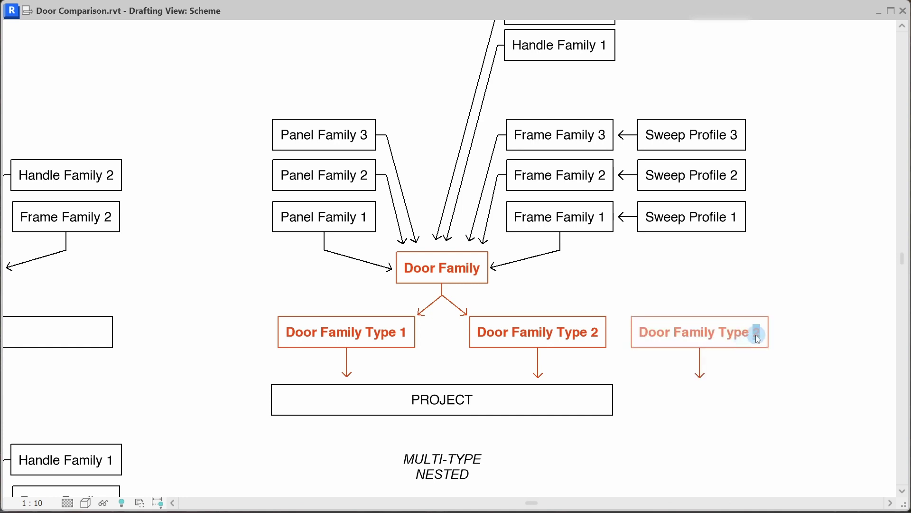
{"action": "type", "text": "3"}
{"action": "left_click", "coordinate": [754, 378]}
Step: Attach the Door Family Type 3 arrow to PROJECT, angled into its right edge
{"action": "left_click_drag", "start_coordinate": [700, 376], "coordinate": [620, 403]}
{"action": "left_click_drag", "start_coordinate": [626, 368], "coordinate": [703, 376]}
{"action": "left_click", "coordinate": [697, 367]}
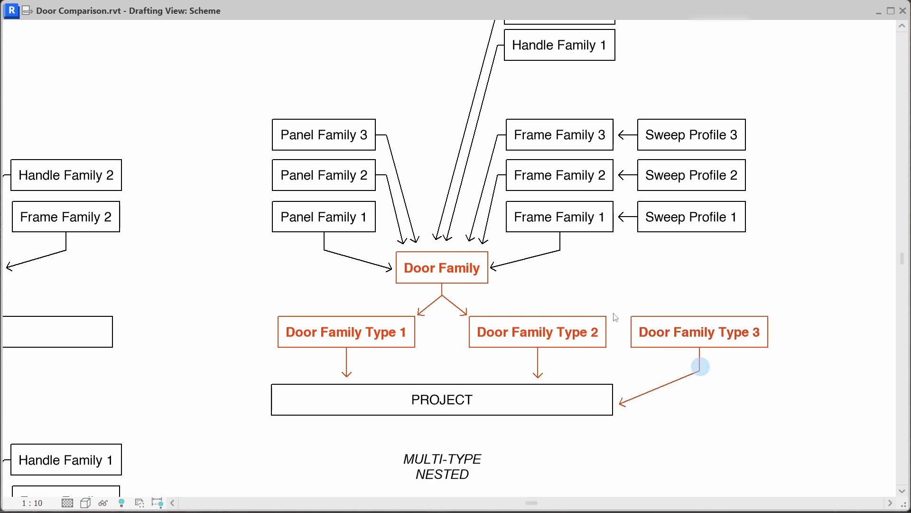
{"action": "scroll", "coordinate": [513, 414], "scroll_direction": "down", "scroll_amount": 3}
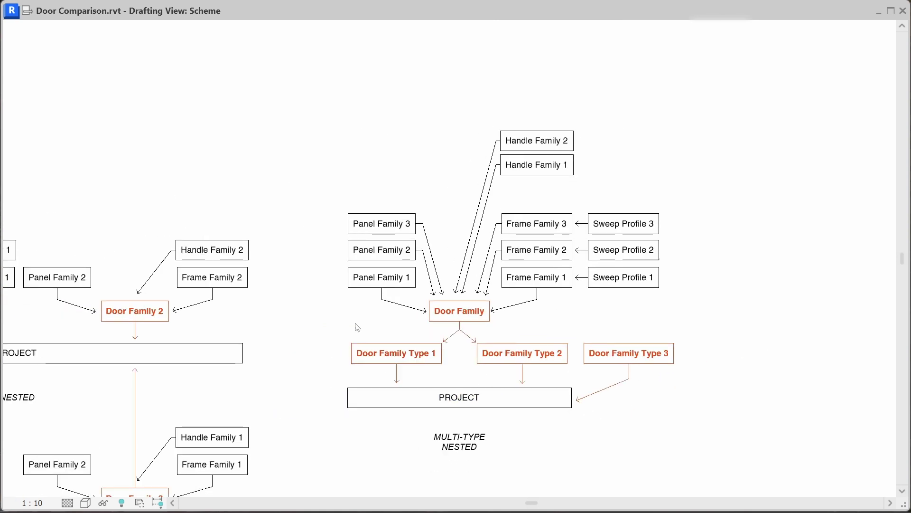
{"action": "middle_click_drag", "start_coordinate": [358, 298], "coordinate": [415, 297]}
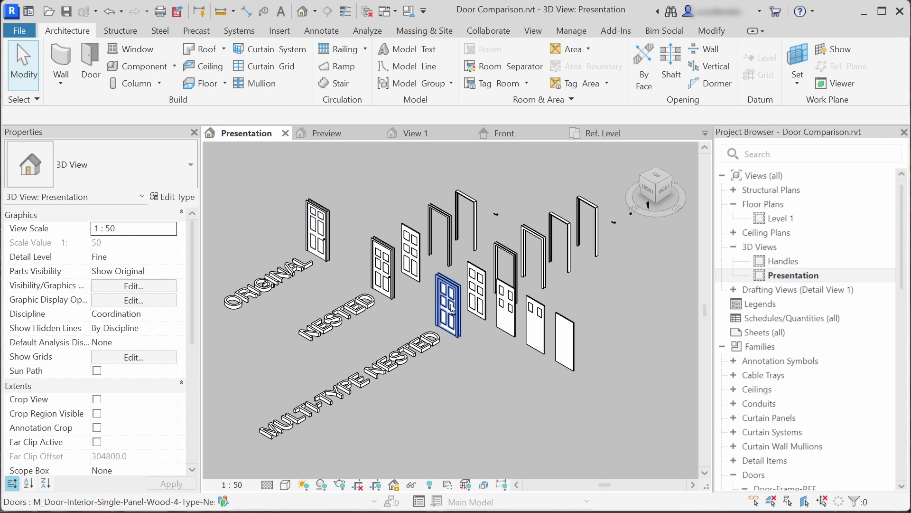
{"action": "left_click", "coordinate": [448, 304]}
{"action": "left_click", "coordinate": [484, 302]}
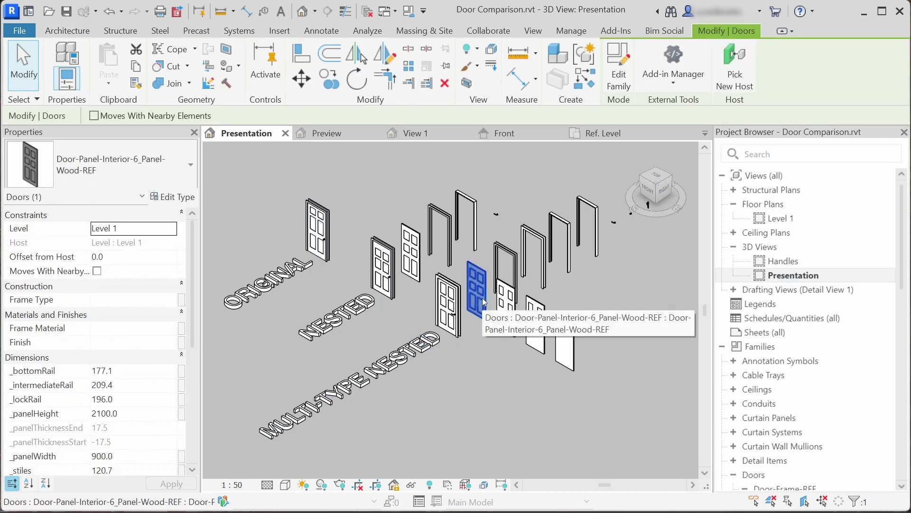
{"action": "scroll", "coordinate": [101, 414], "scroll_direction": "down", "scroll_amount": 1}
{"action": "scroll", "coordinate": [101, 414], "scroll_direction": "down", "scroll_amount": 1}
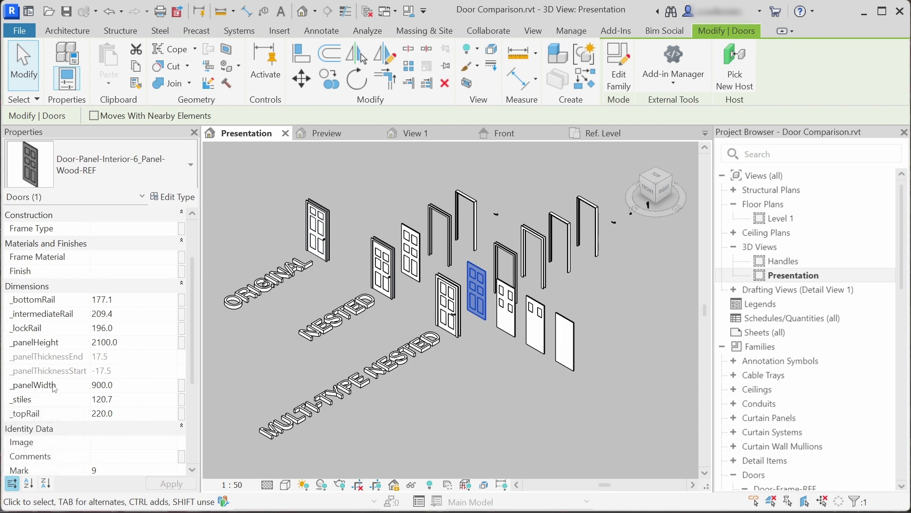
{"action": "left_click", "coordinate": [506, 318]}
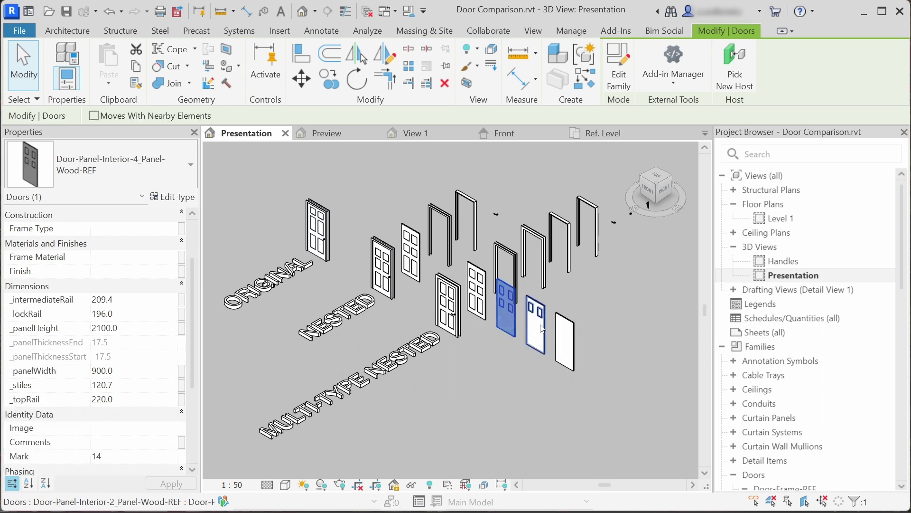
{"action": "left_click", "coordinate": [543, 329]}
{"action": "left_click", "coordinate": [567, 338]}
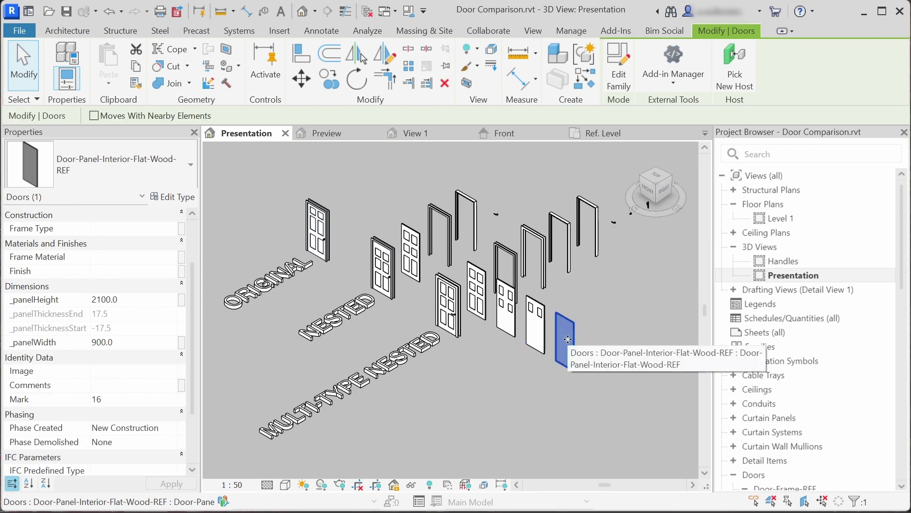
{"action": "left_click", "coordinate": [398, 307]}
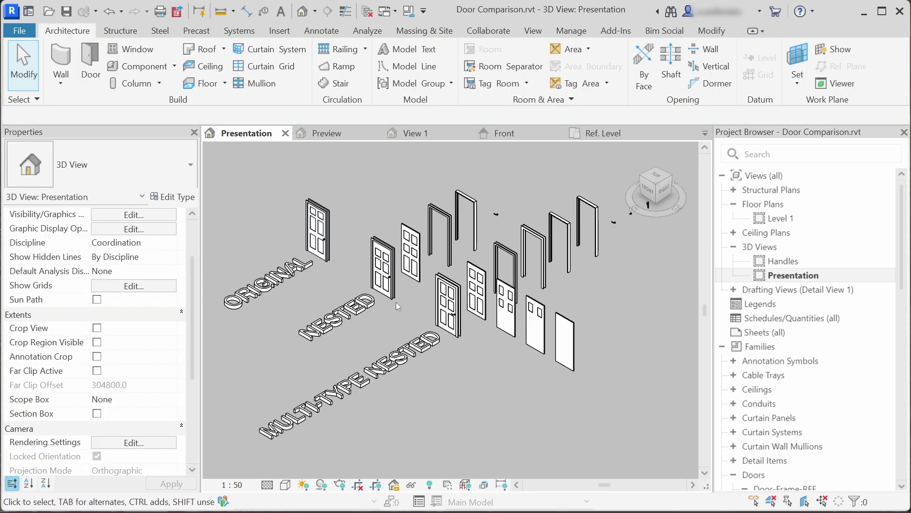